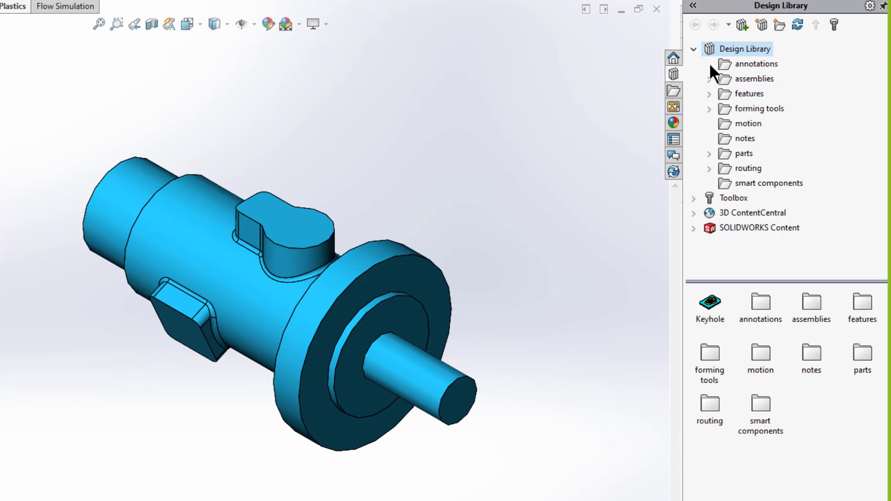
- Open the inch fluid power ports folder under features in the Design Library
click(710, 93)
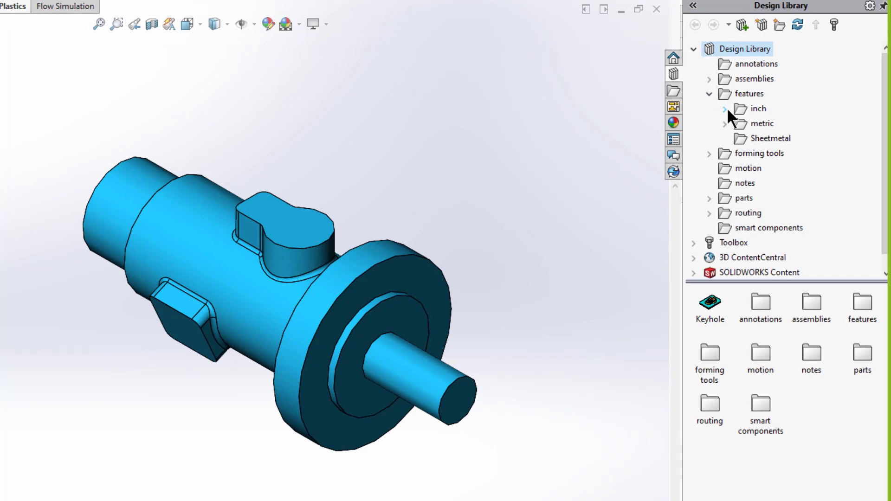
click(727, 109)
click(772, 125)
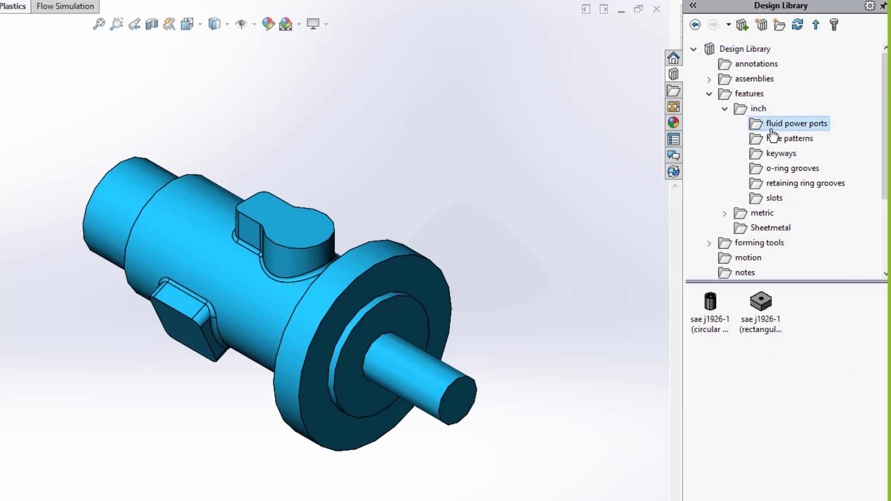
- Drag the sae j1926-1 (circular face) port onto the top boss's circular face
mouse_move(709, 313)
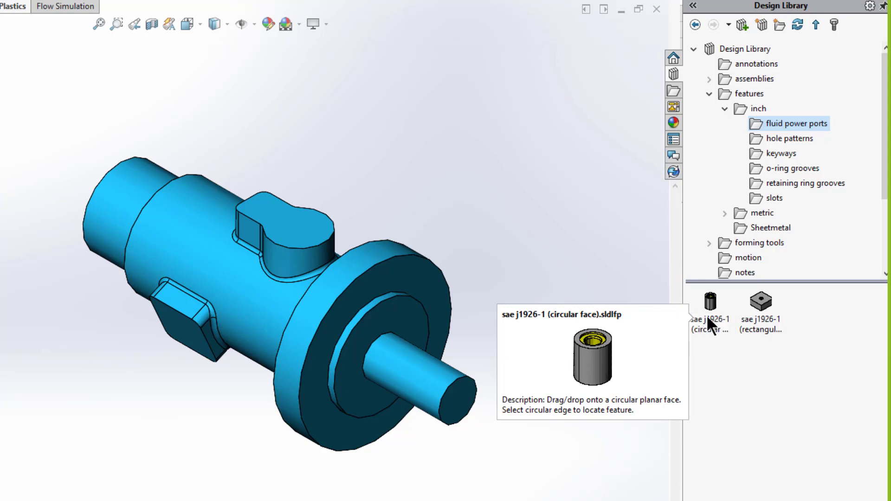
drag(706, 315, 687, 319)
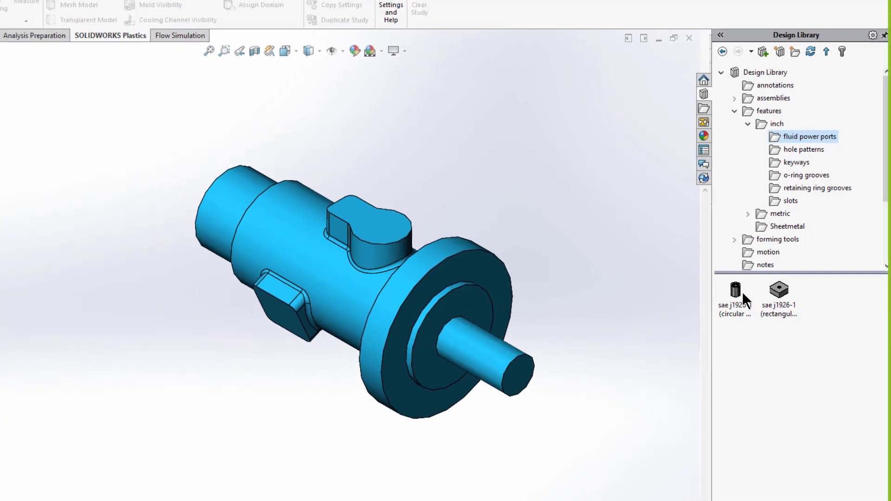
drag(740, 294, 483, 222)
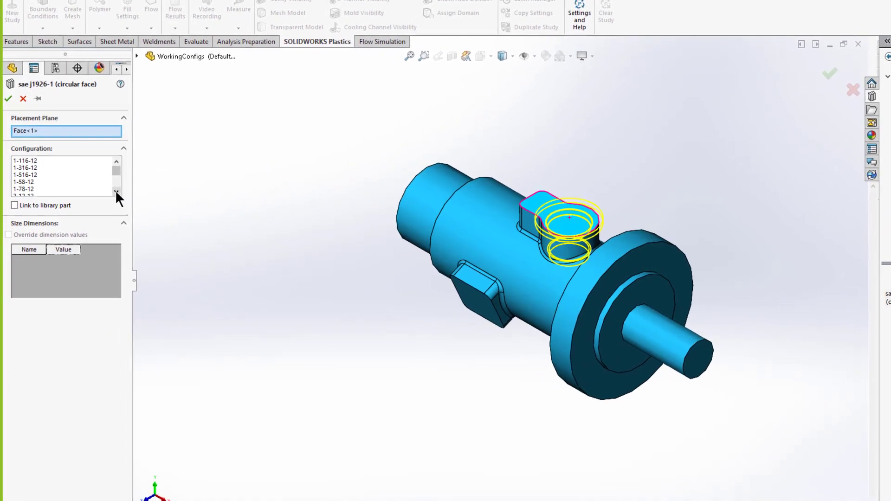
- Choose configuration 516-24, reference the boss's circular edge, and confirm the port feature
click(117, 191)
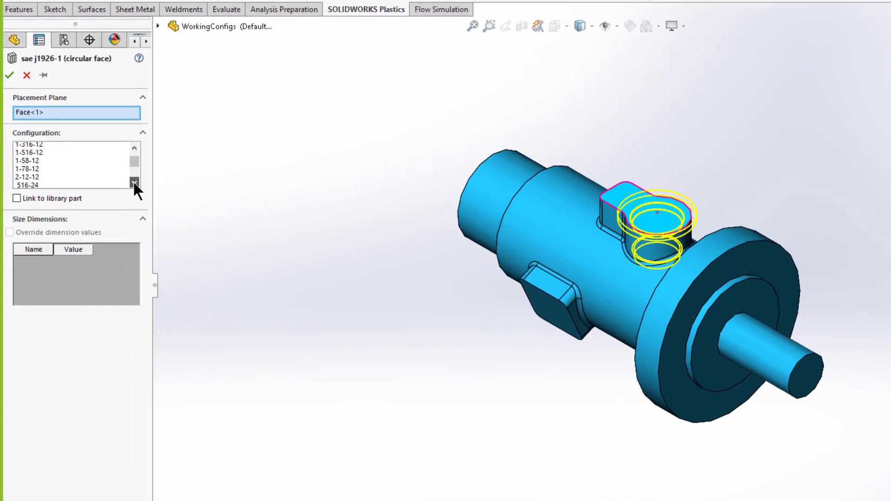
click(116, 191)
click(116, 191)
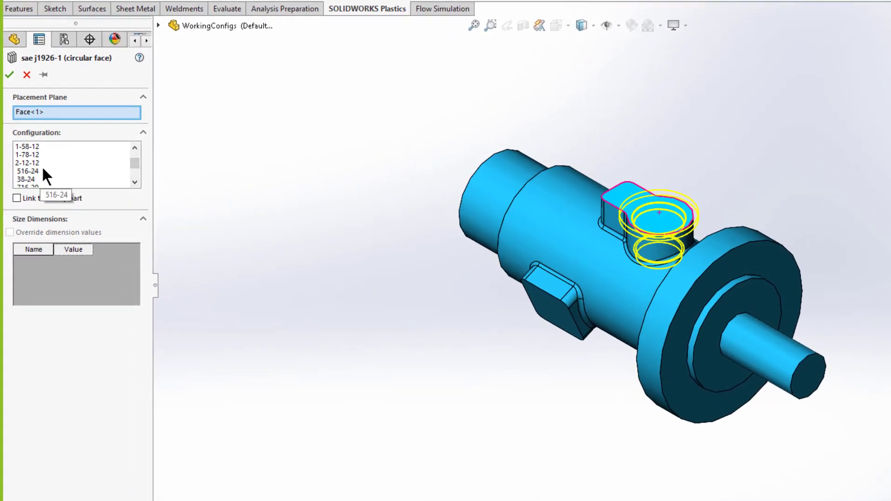
click(26, 171)
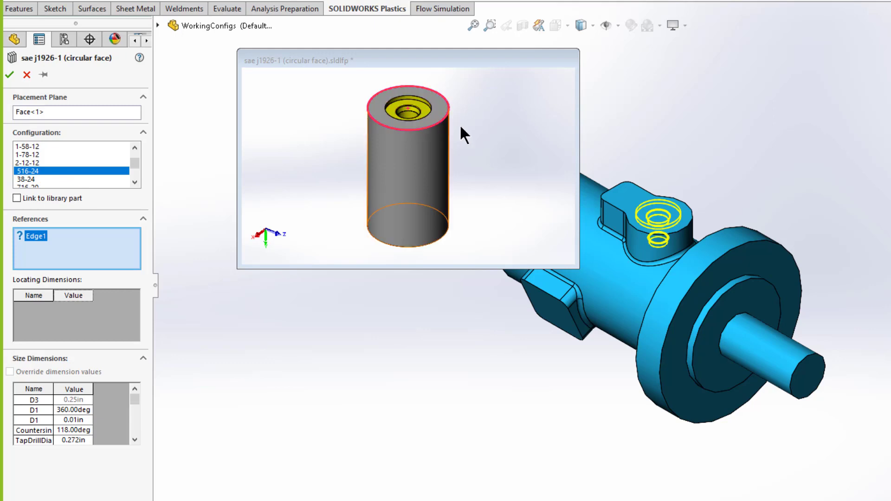
click(688, 226)
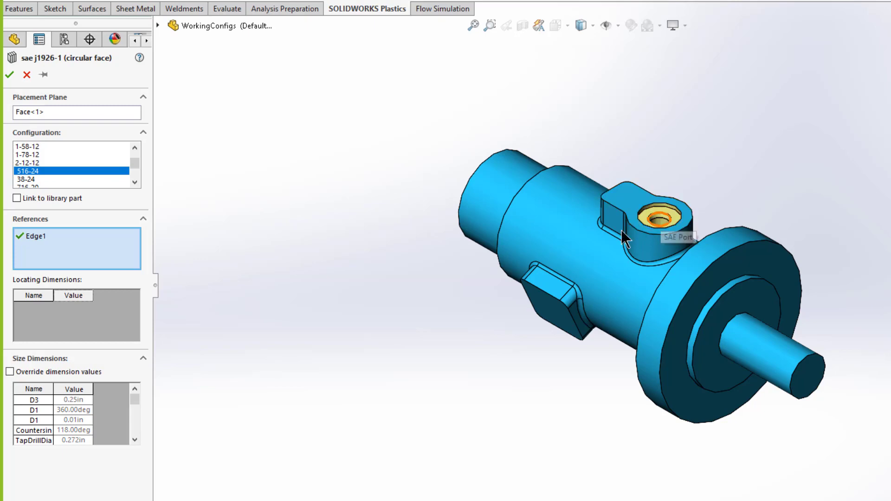
click(9, 75)
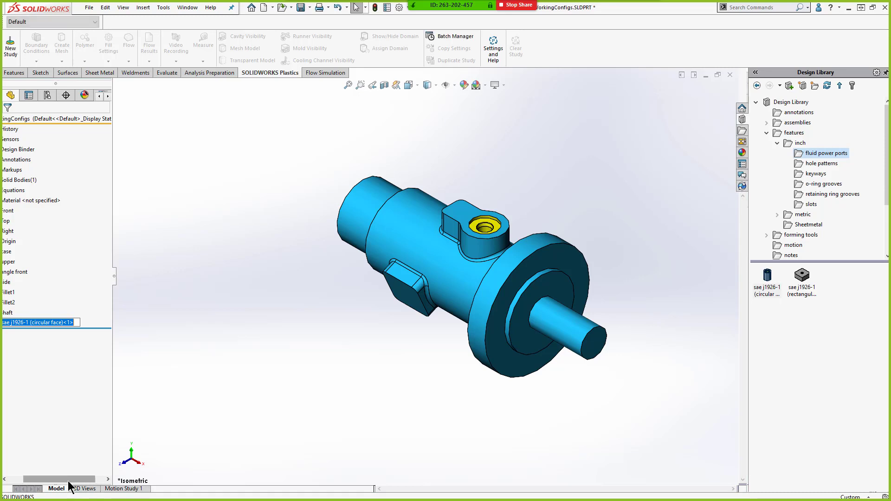
- Drag the sae j1926-1 (rectangular face) port onto the flat face of the side pad
drag(71, 490, 45, 493)
mouse_move(19, 323)
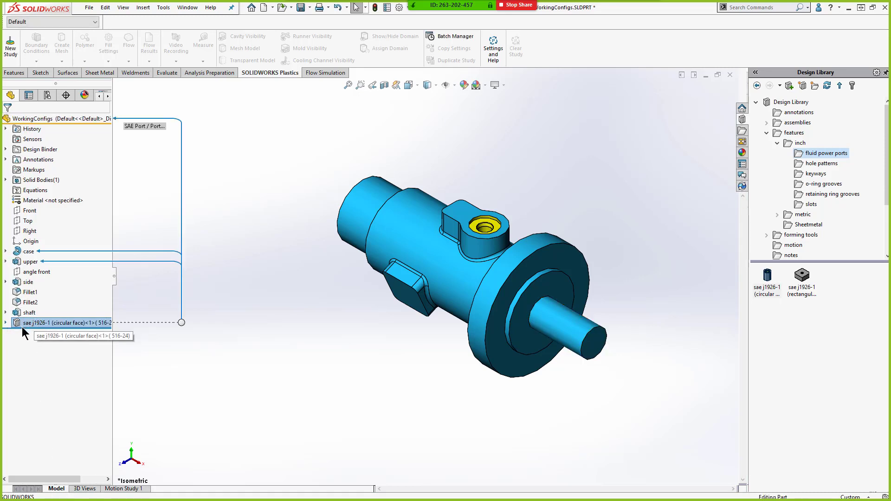
middle_drag(401, 344, 585, 260)
drag(807, 279, 427, 263)
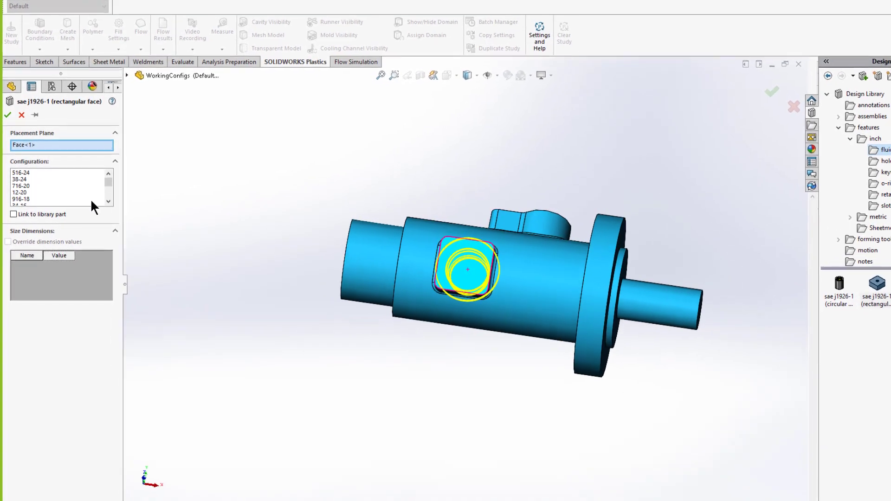
- Choose configuration 716-20 and pick two edges of the side pad as the locating edges
click(23, 185)
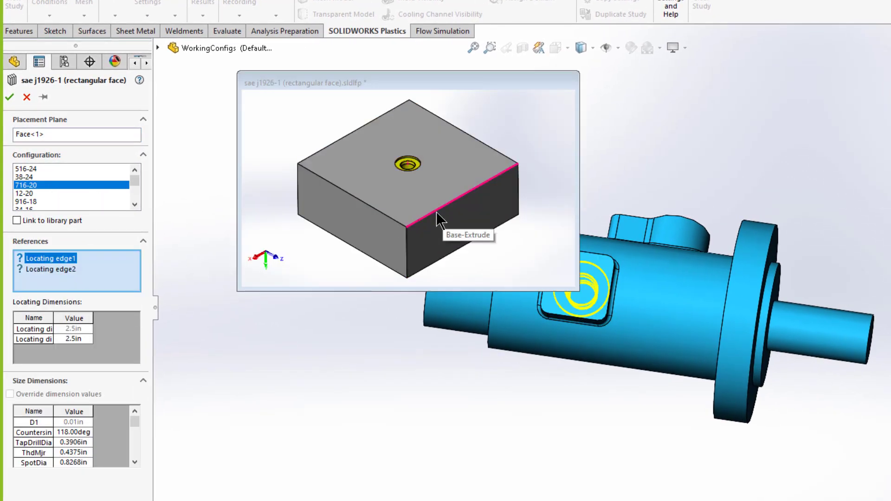
click(609, 300)
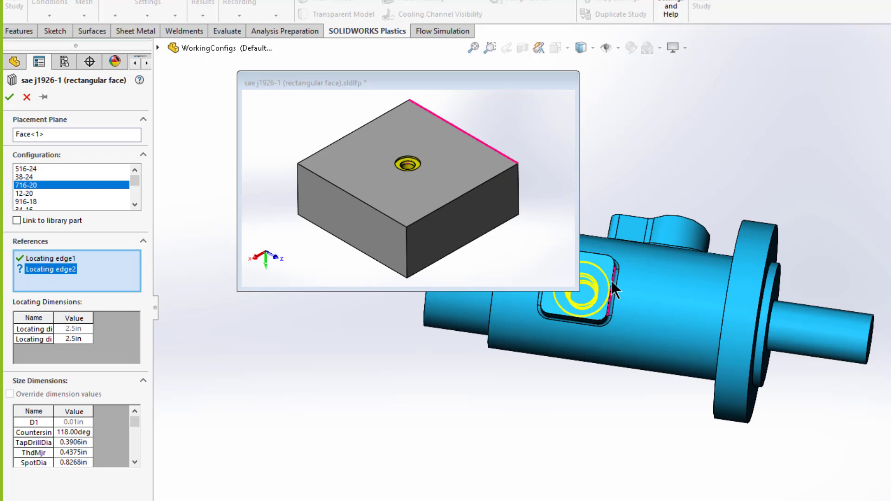
click(592, 254)
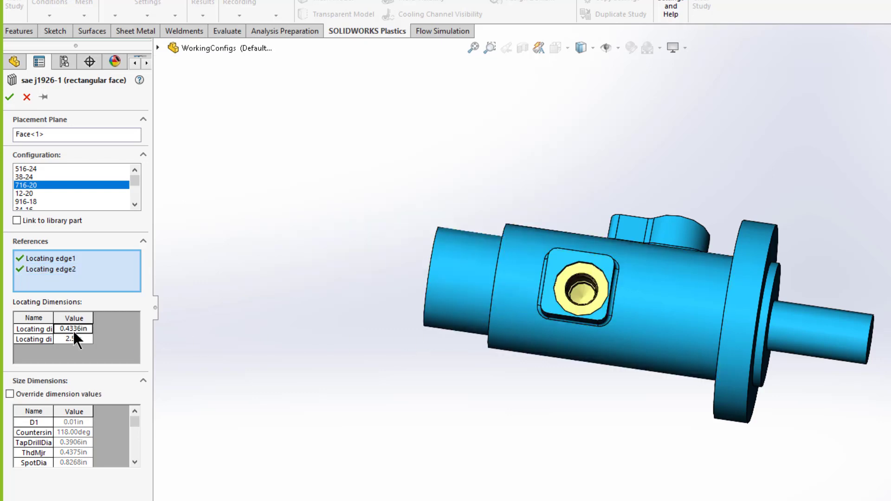
- Set both locating dimensions to 0.5 in and confirm the rectangular port feature
click(71, 328)
drag(53, 318, 66, 319)
click(83, 329)
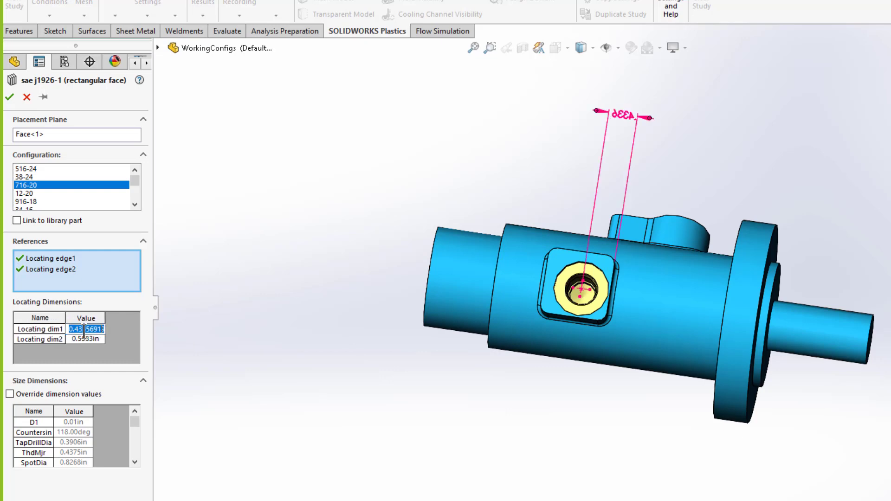
text(0.5in)
click(79, 338)
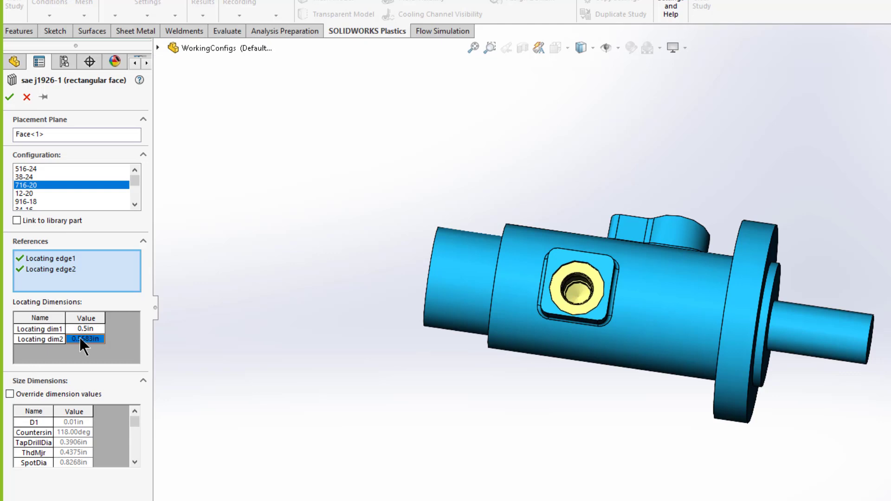
text(0.5)
key(Return)
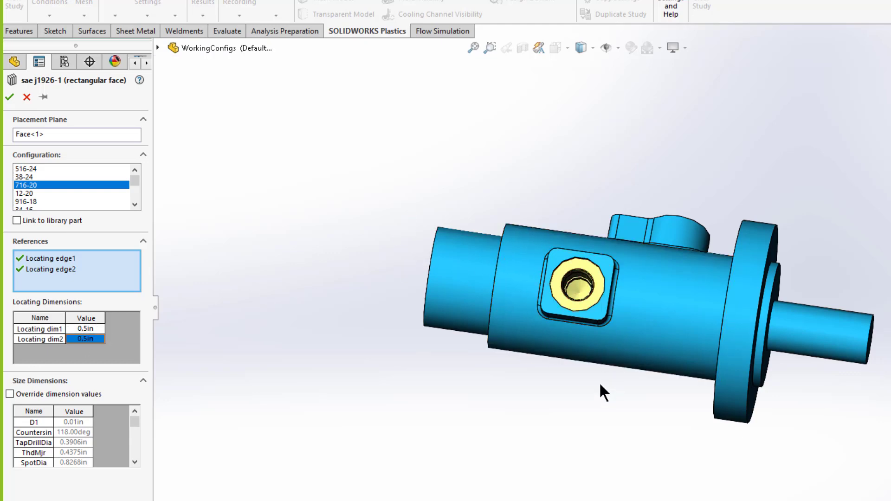
middle_drag(601, 390, 571, 424)
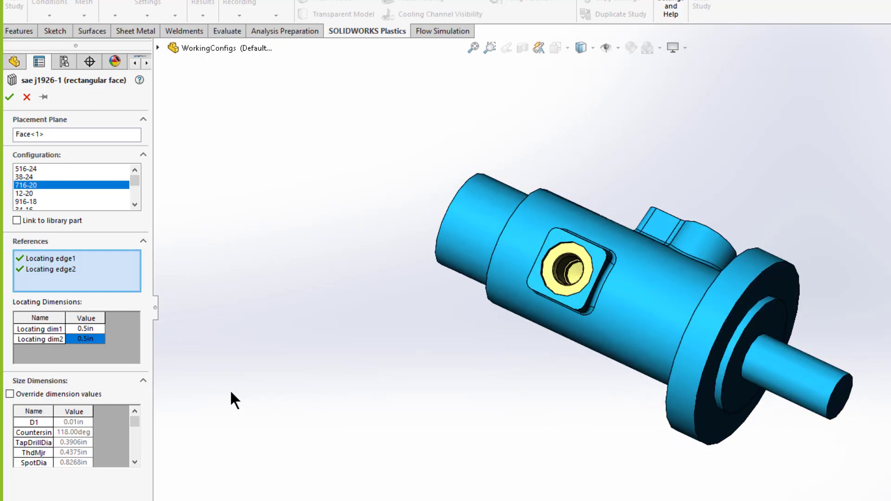
click(8, 99)
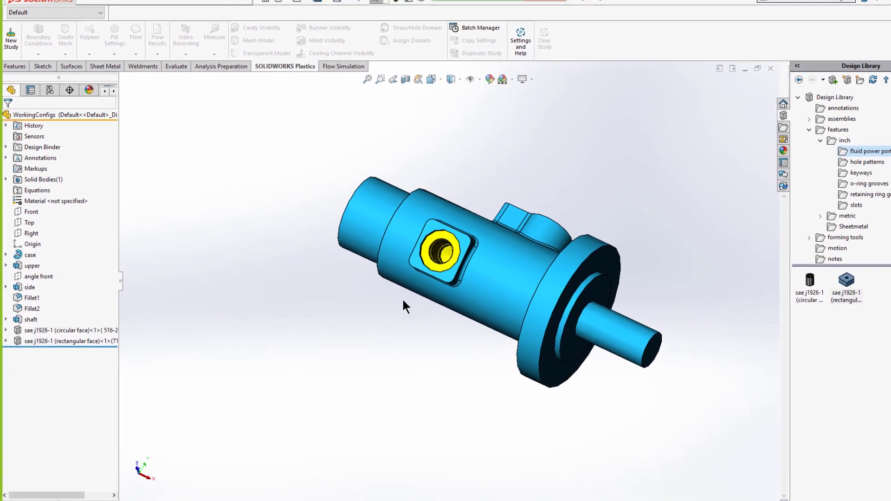
- Drag the rectangular keyseat from the inch keyways folder onto the shaft's end face
middle_drag(405, 338, 428, 260)
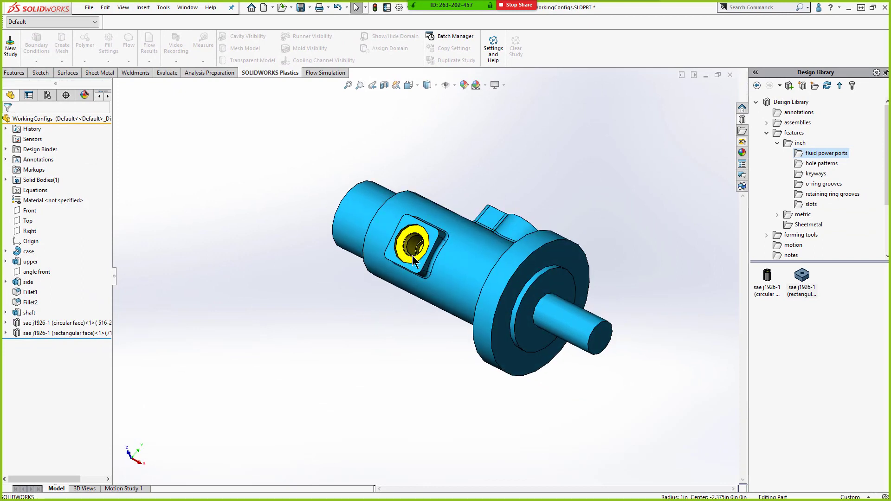
middle_drag(479, 294, 424, 291)
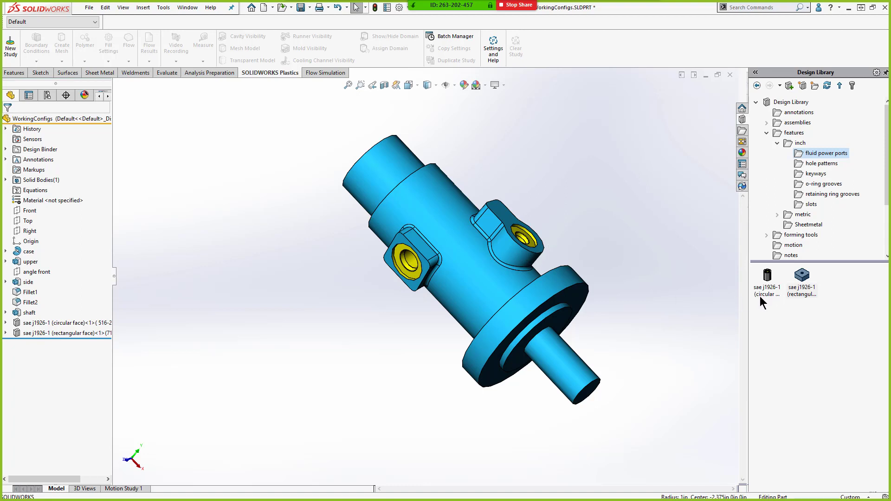
click(812, 174)
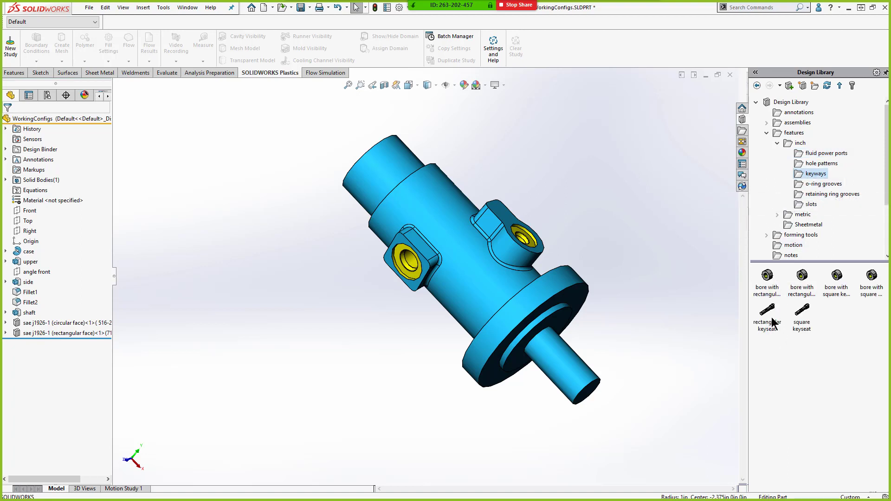
drag(773, 323, 587, 385)
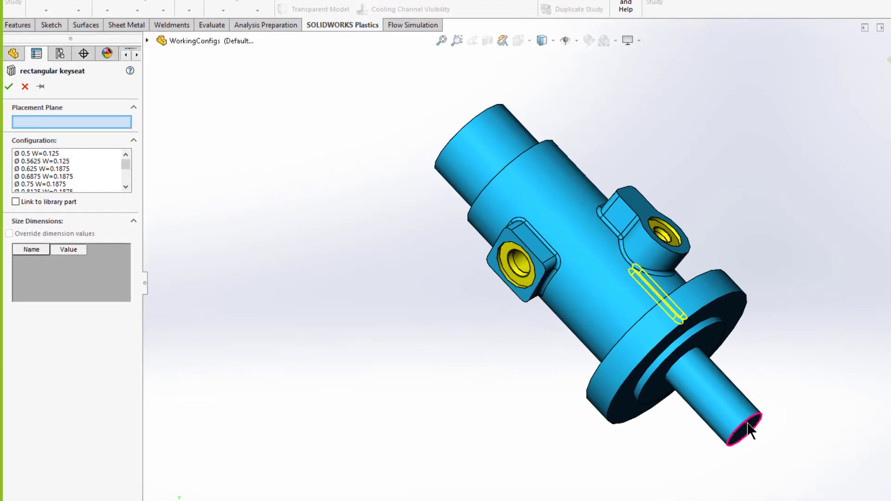
click(743, 425)
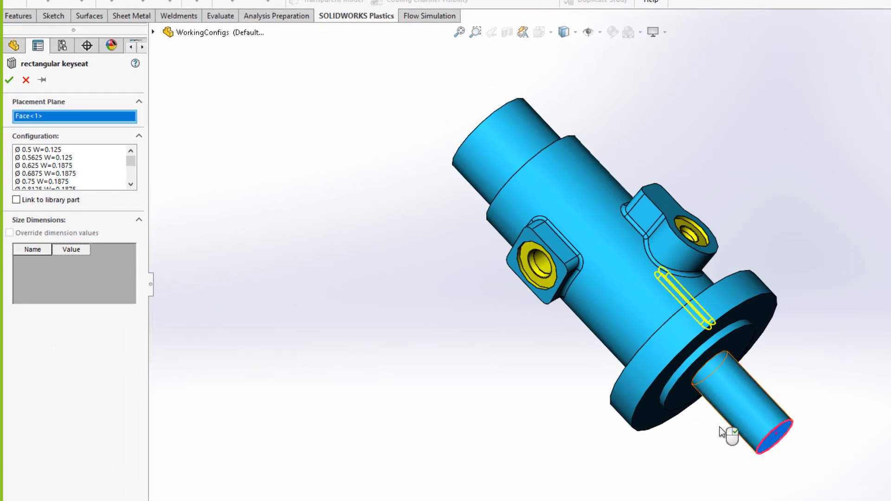
- Choose configuration Ø 0.625 W=0.1875 and reference the circular edge at the shaft's end
click(29, 166)
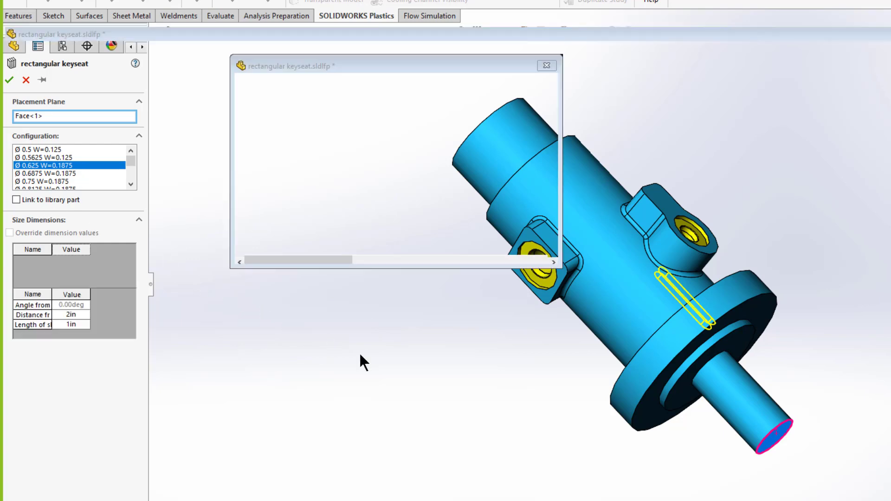
click(776, 426)
middle_drag(727, 362, 708, 469)
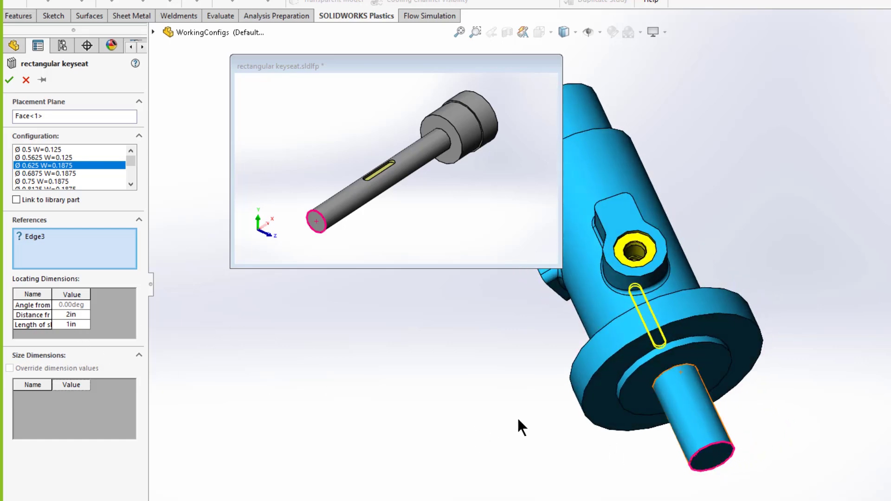
click(380, 64)
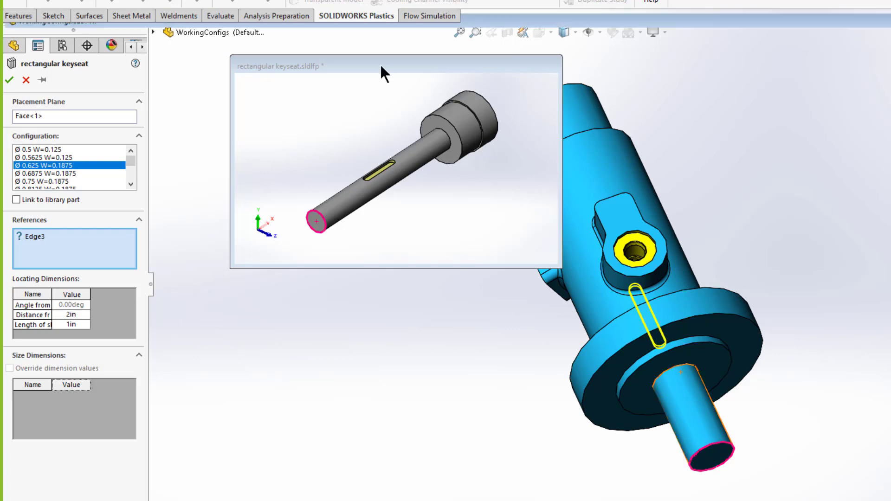
drag(315, 74, 362, 76)
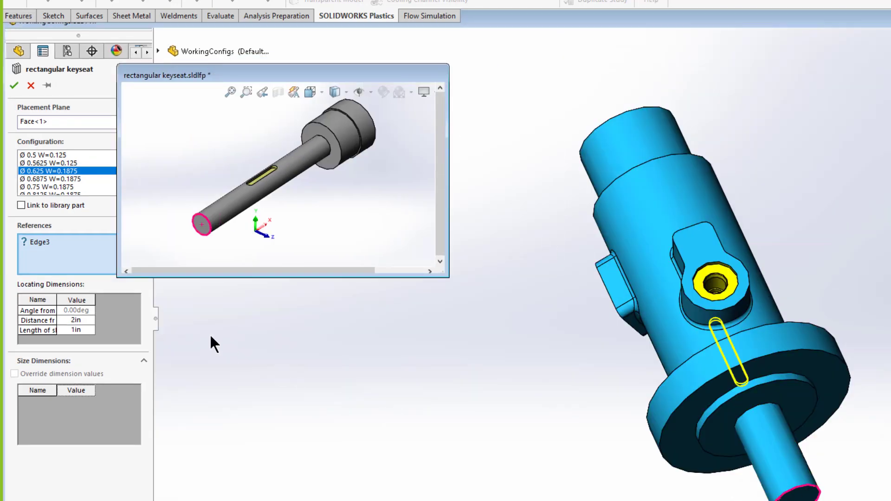
click(34, 242)
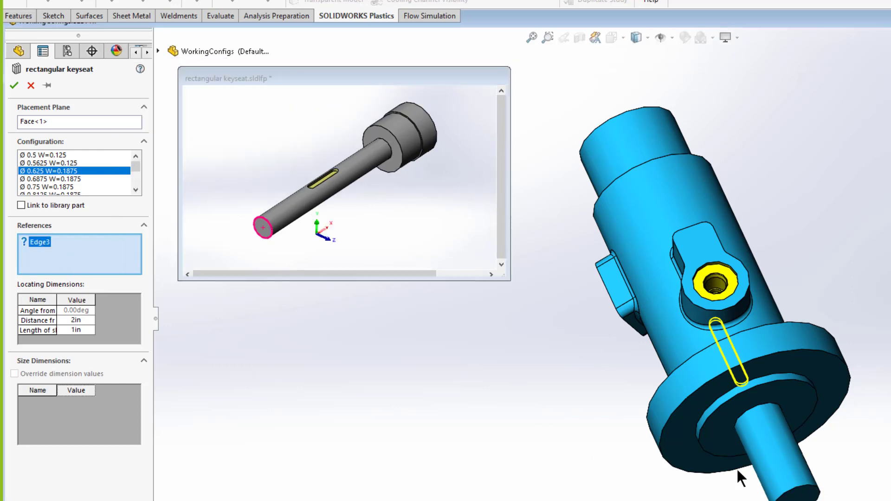
click(801, 487)
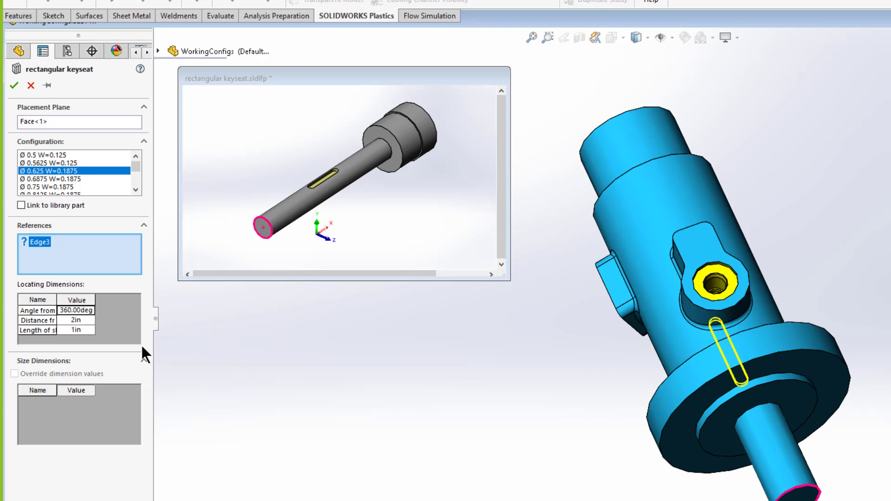
- Set the keyseat's distance from the shaft end to 0.25 in and its length to 0.75 in
click(75, 320)
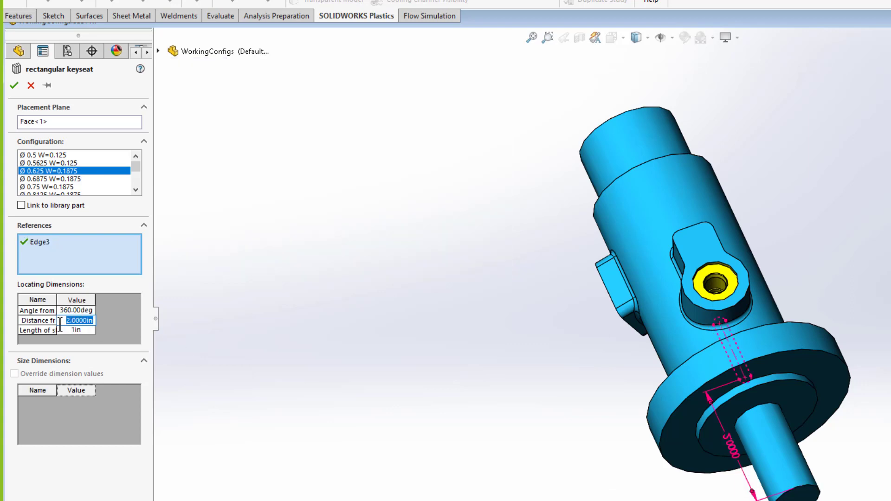
text(.25)
key(Return)
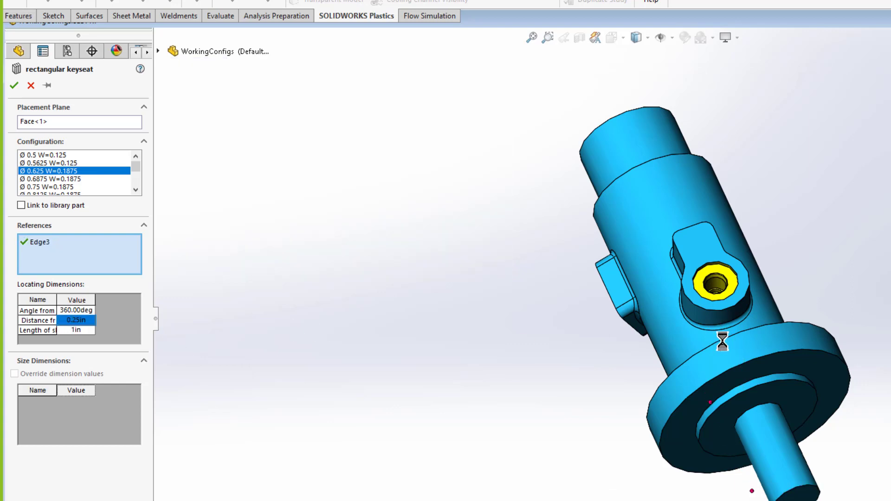
middle_drag(738, 470, 765, 452)
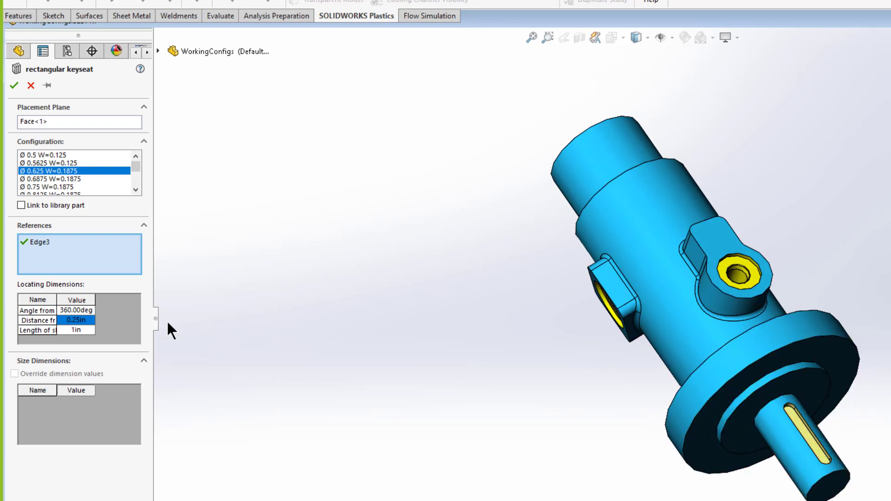
click(73, 330)
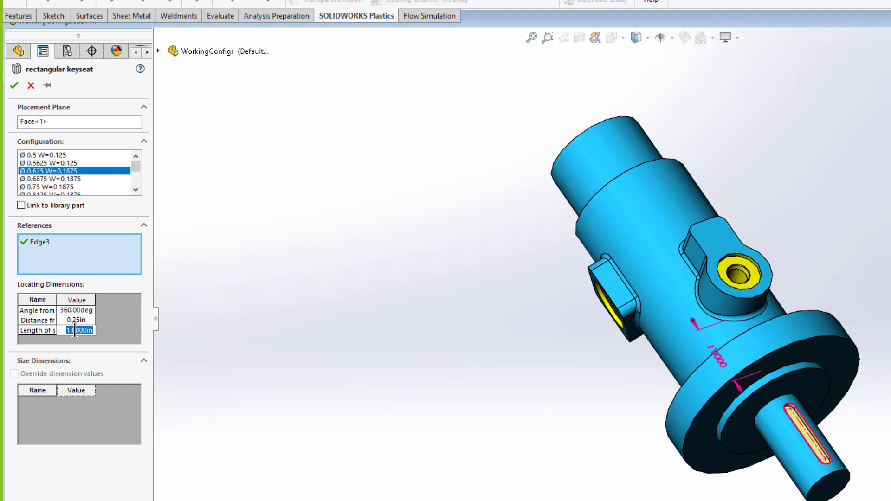
key(BackSpace)
text(.75)
key(Return)
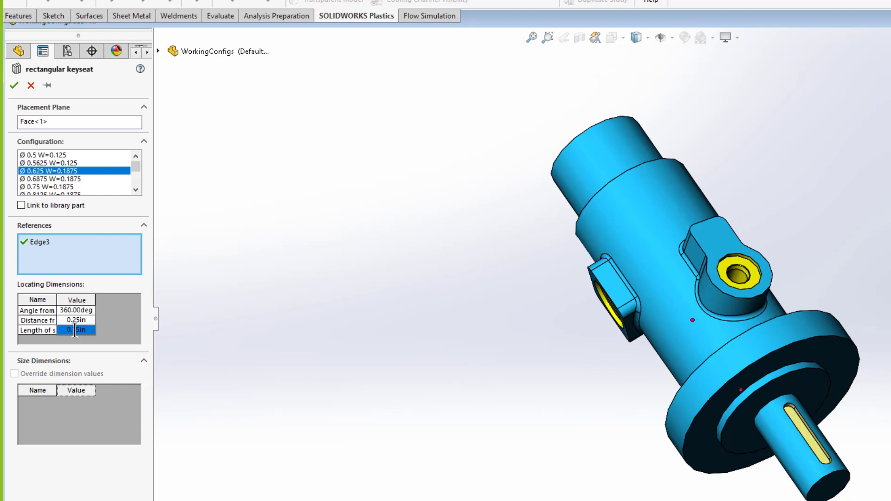
- Confirm the rectangular keyseat feature on the shaft
scroll(635, 420, up, 5)
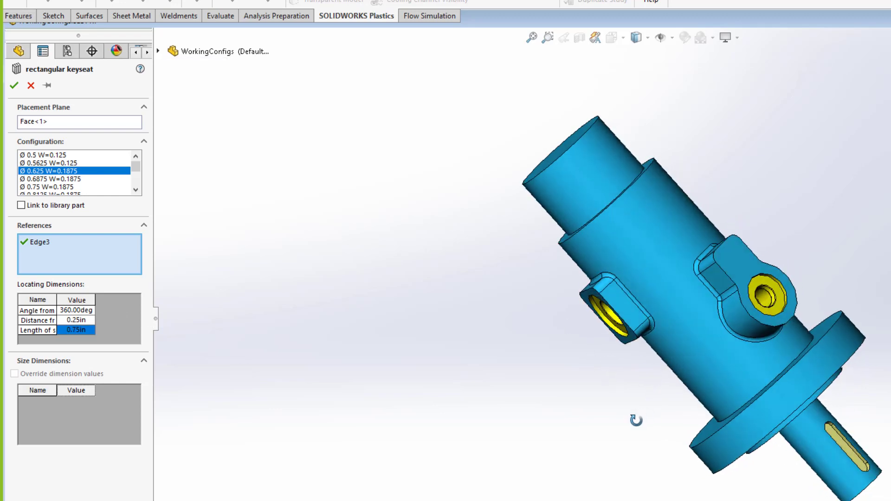
scroll(757, 351, down, 4)
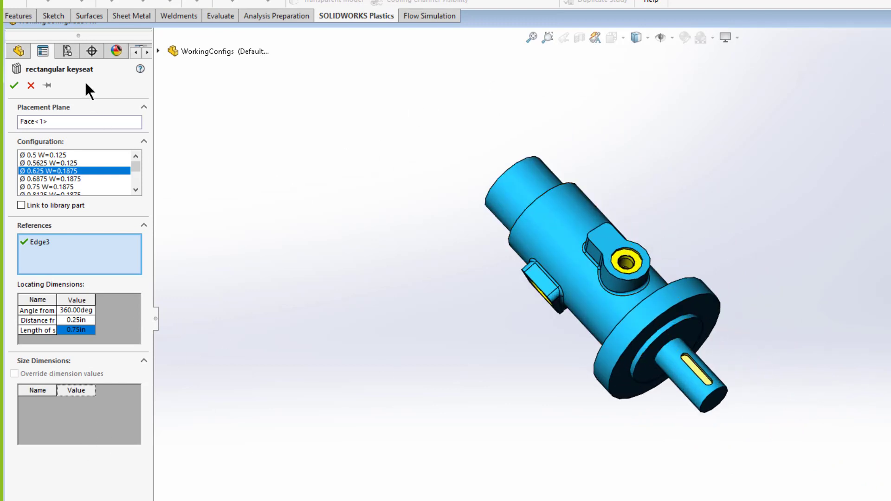
click(14, 85)
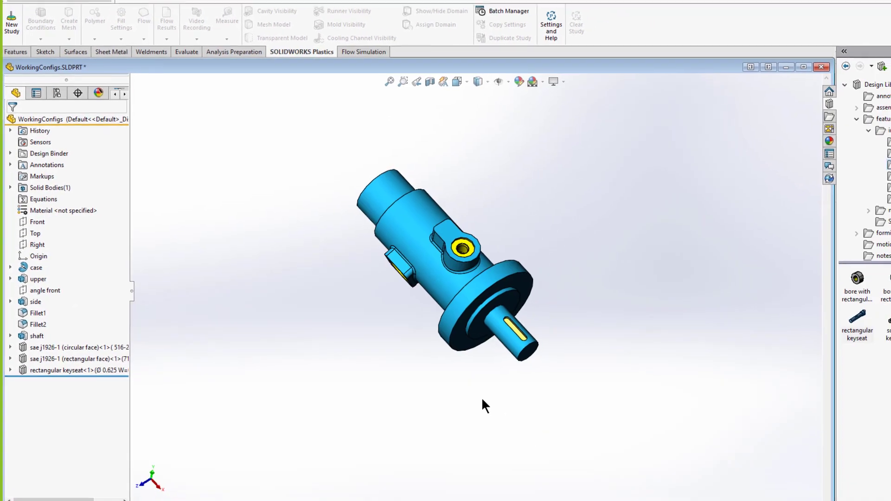
middle_drag(477, 414, 491, 388)
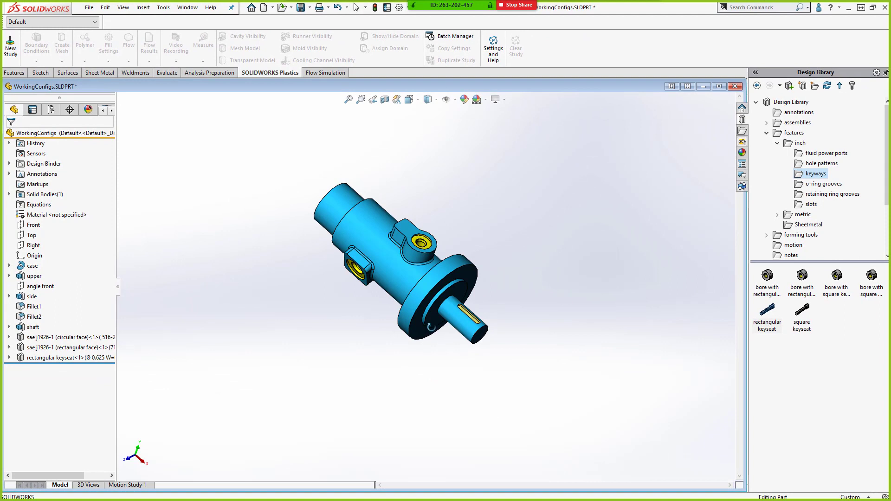
middle_drag(431, 325, 465, 337)
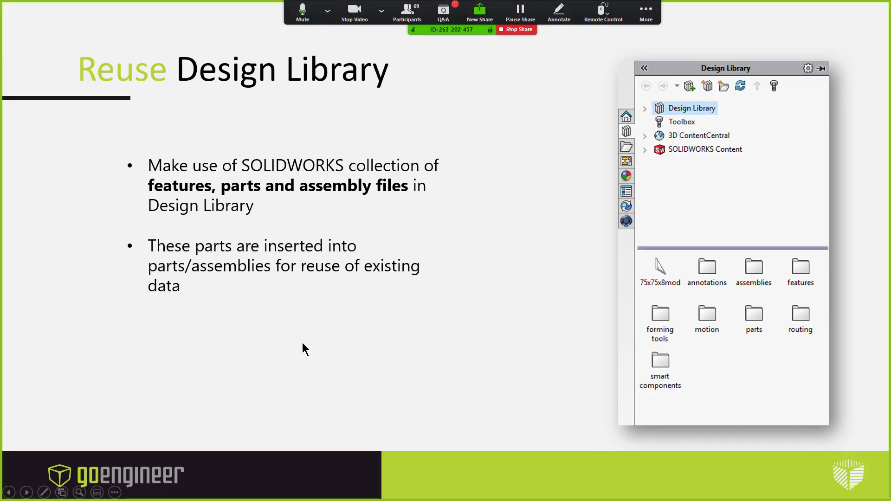
click(471, 291)
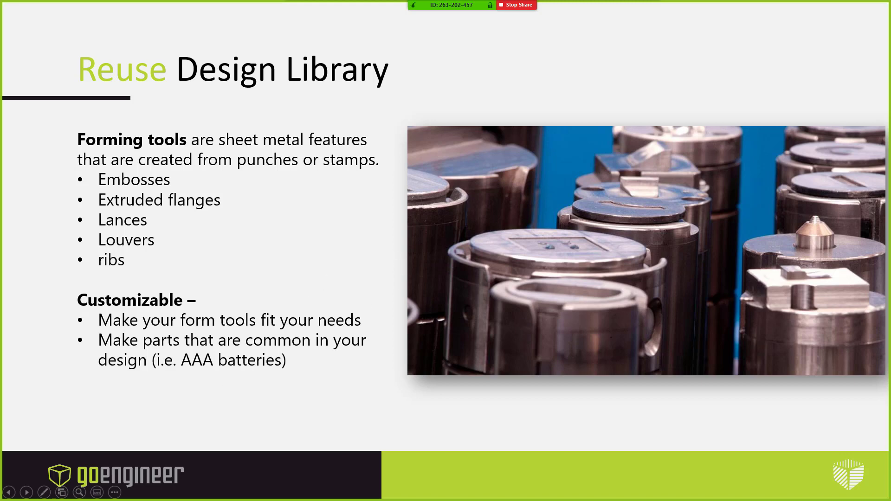
key(alt+Tab)
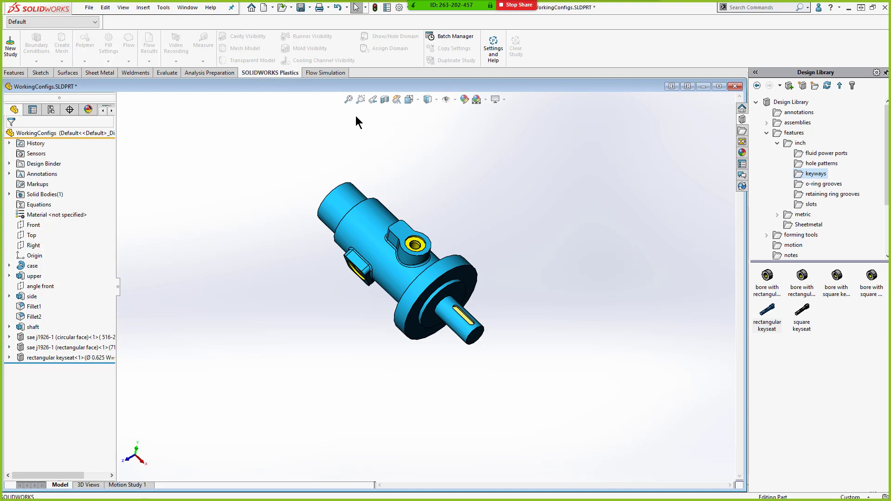
- Open the FormFeat.SLDPRT part from the recent documents
click(251, 8)
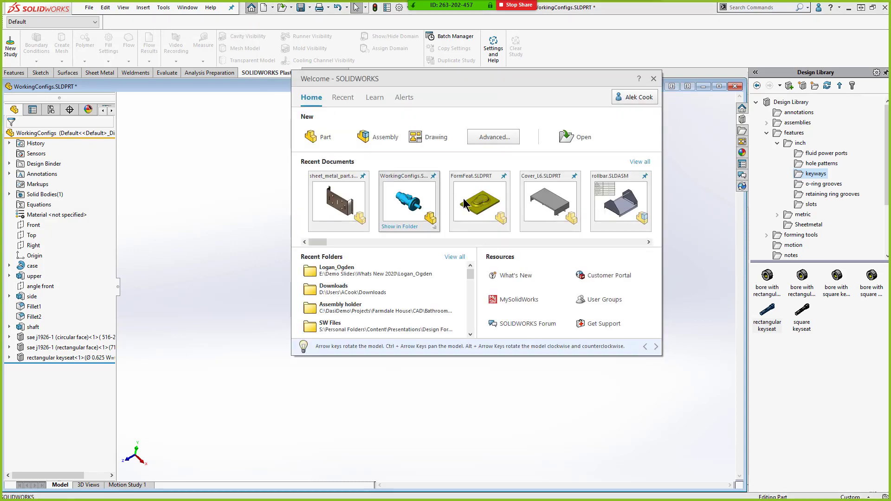
click(466, 204)
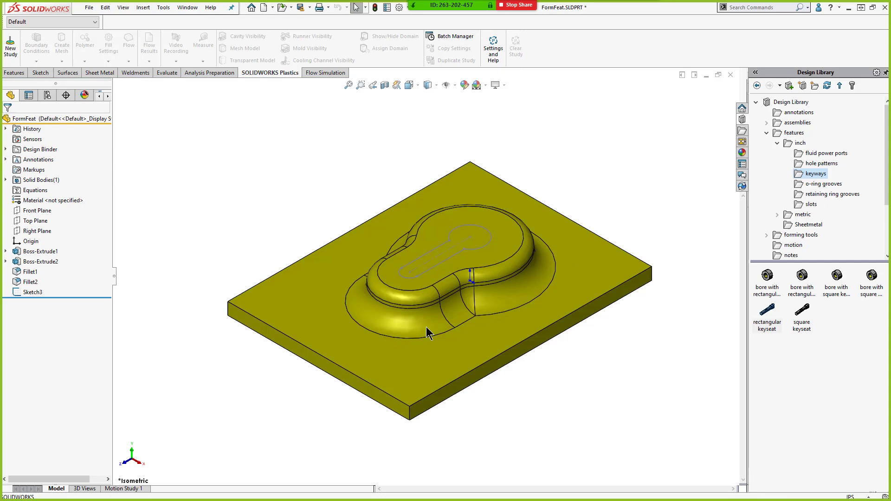
middle_drag(426, 327, 455, 194)
middle_drag(354, 282, 424, 228)
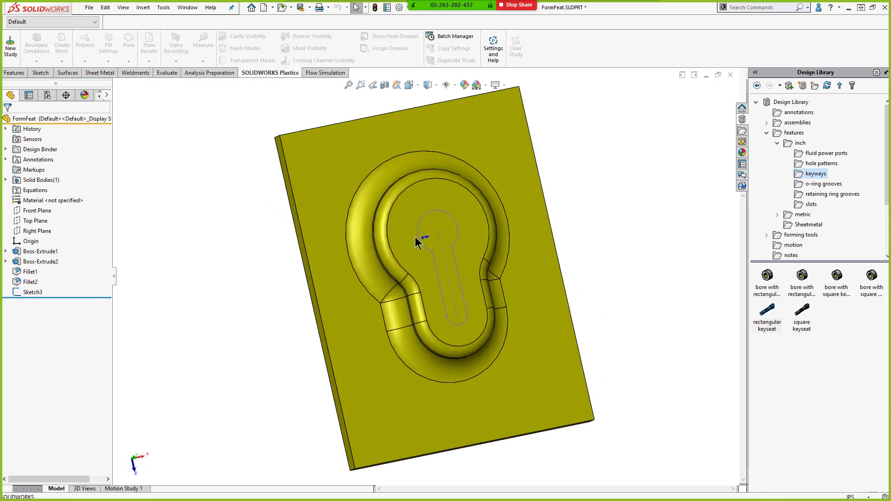
- Split the raised boss's top face with a projection Split Line using the keyhole sketch Sketch3
click(415, 241)
click(742, 8)
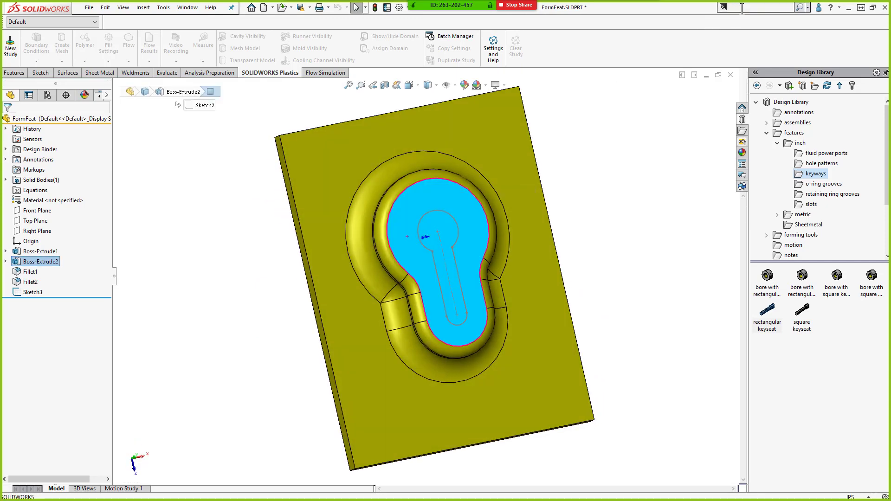
text(split)
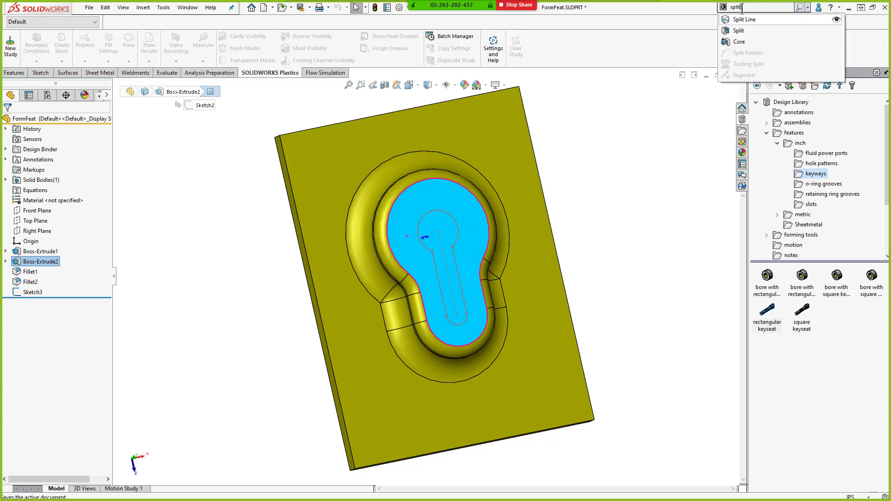
click(770, 19)
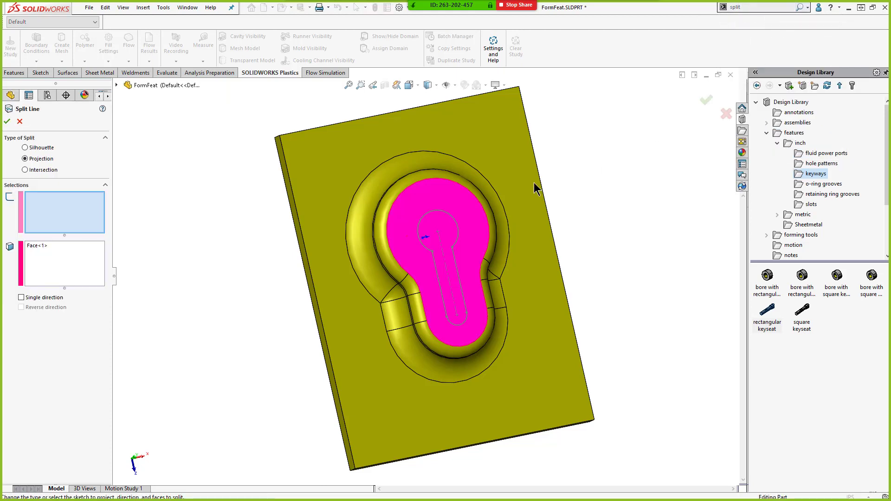
click(457, 230)
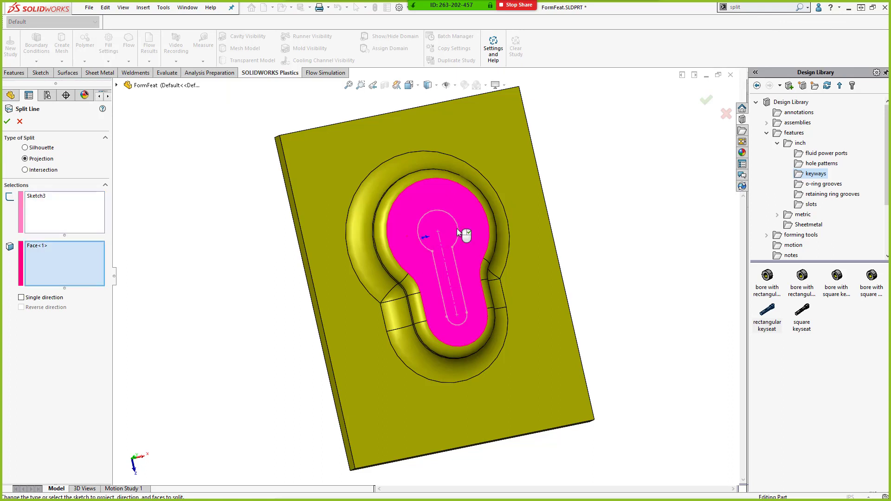
right_click(462, 247)
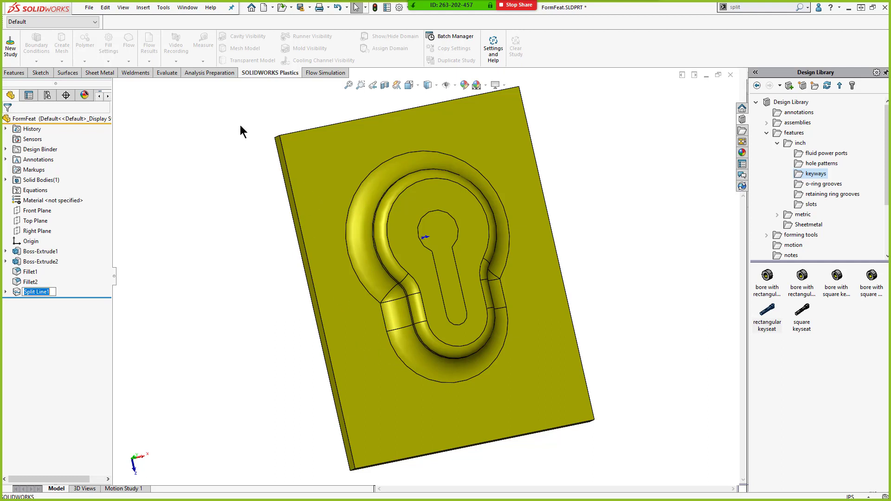
- Start a Forming Tool, using the plate's top face as stopping face and the keyhole face as face to remove
click(110, 74)
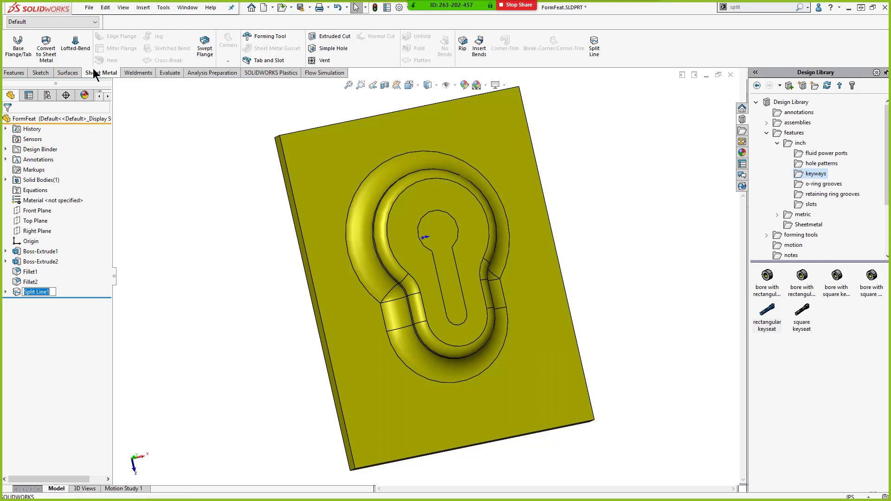
click(259, 38)
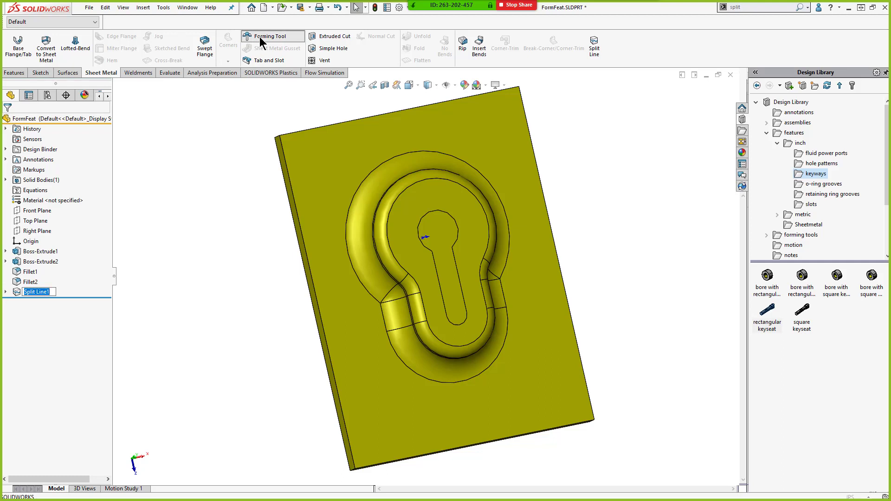
click(309, 171)
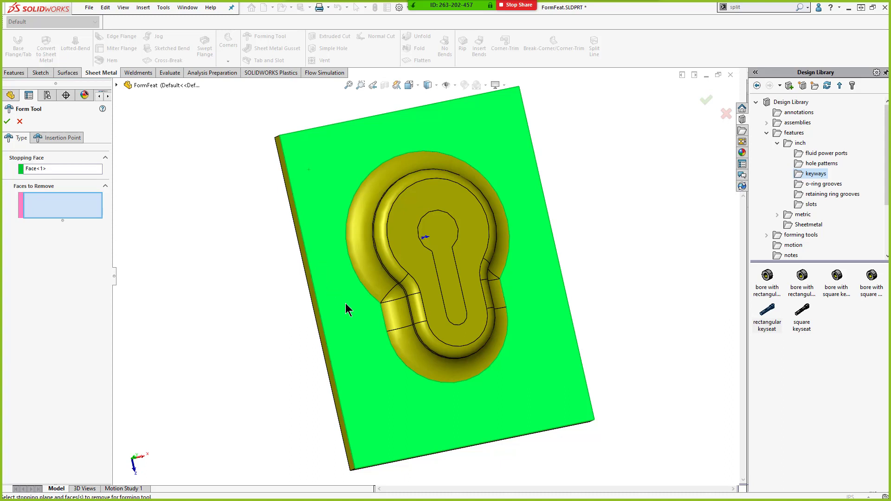
mouse_move(350, 308)
middle_down()
mouse_move(377, 302)
mouse_move(343, 297)
middle_up()
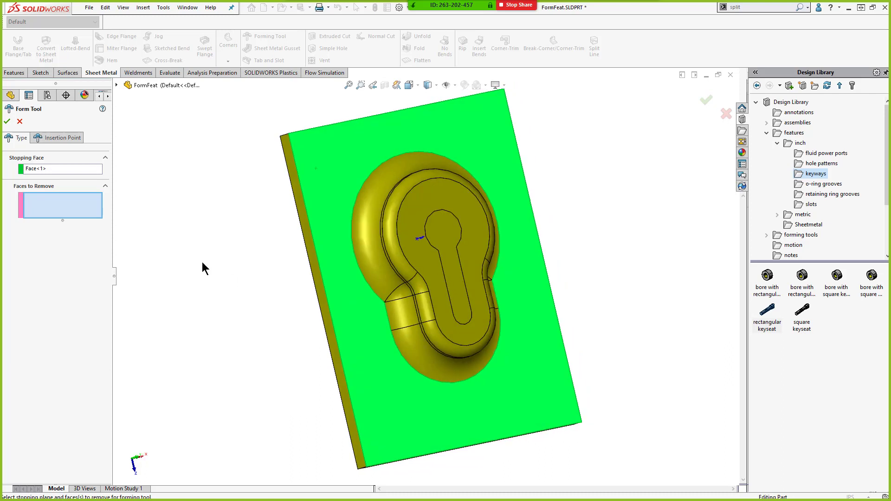
click(445, 230)
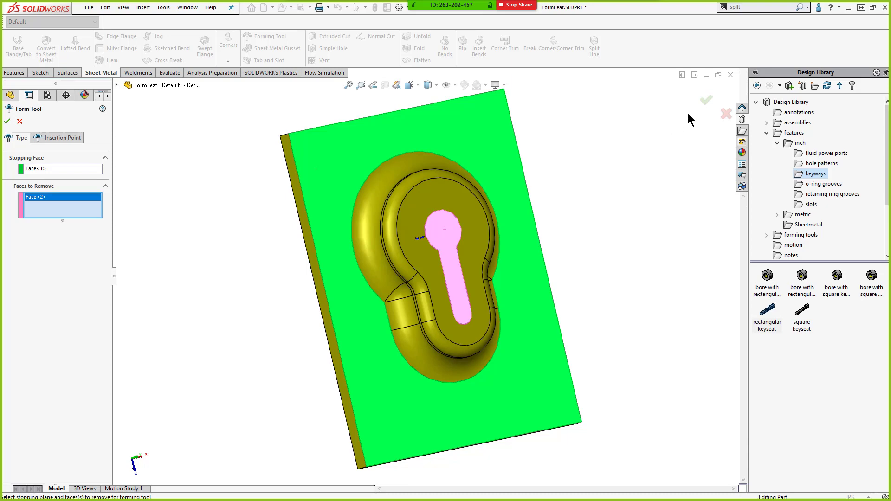
- Place the forming tool's insertion point at the centre of the keyhole circle and confirm the feature
click(63, 139)
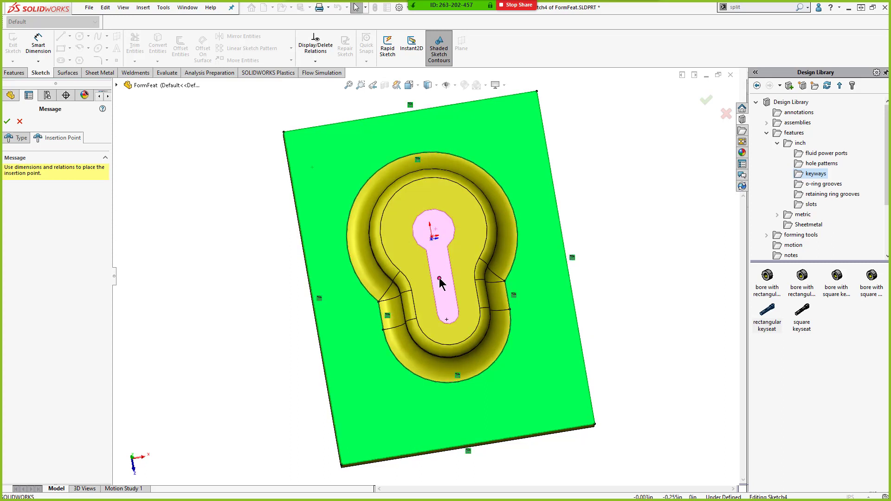
drag(440, 279, 432, 238)
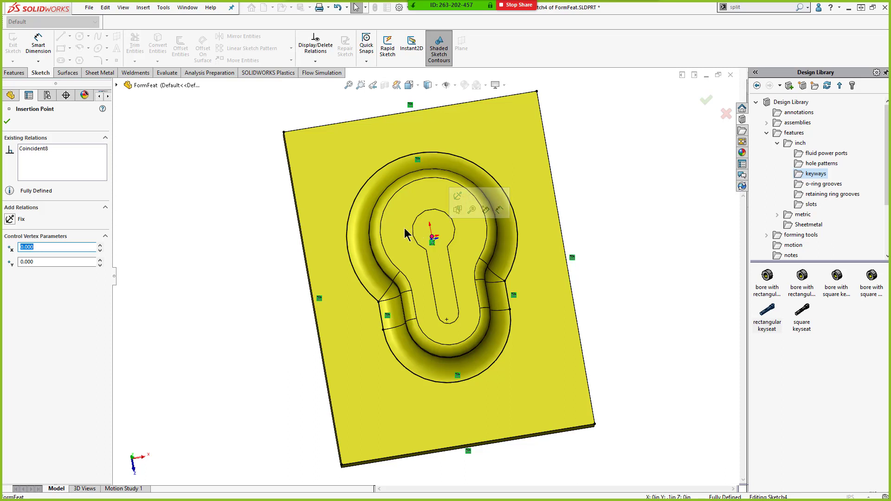
click(7, 122)
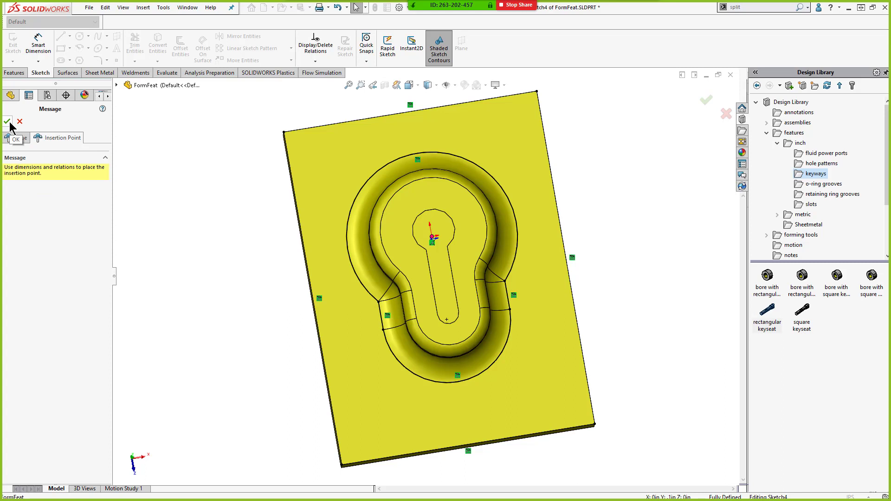
click(8, 122)
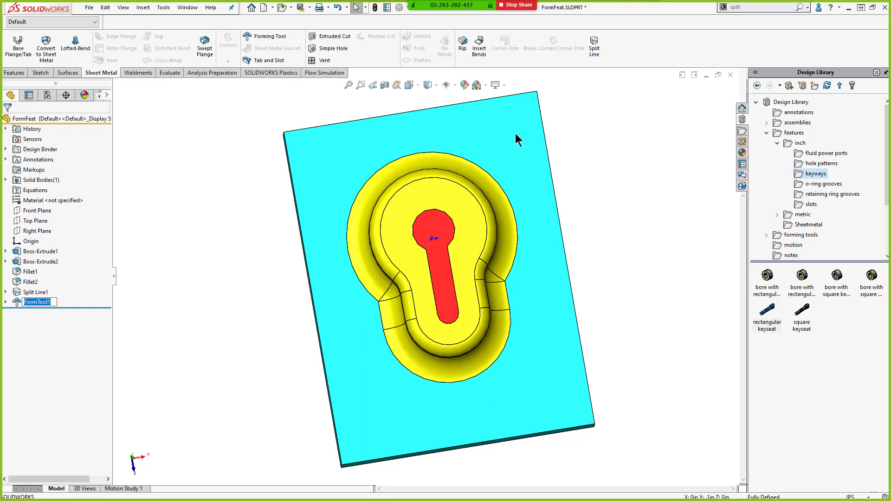
middle_drag(545, 308, 550, 302)
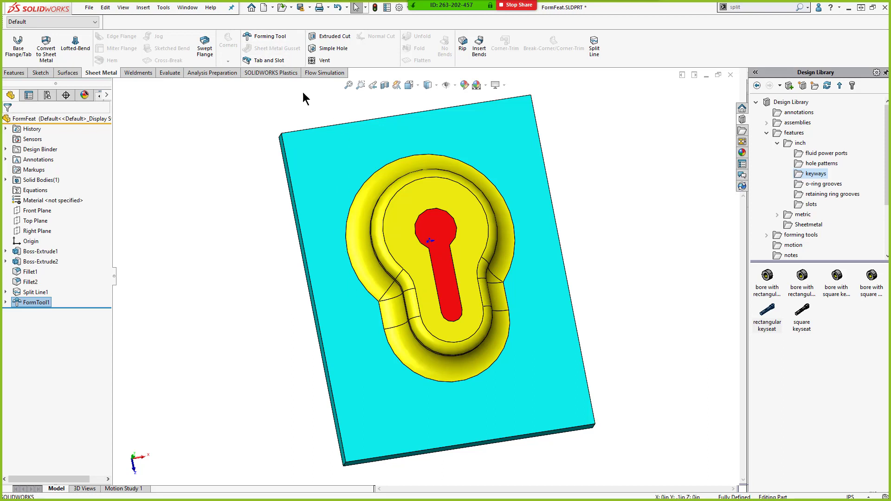
click(95, 10)
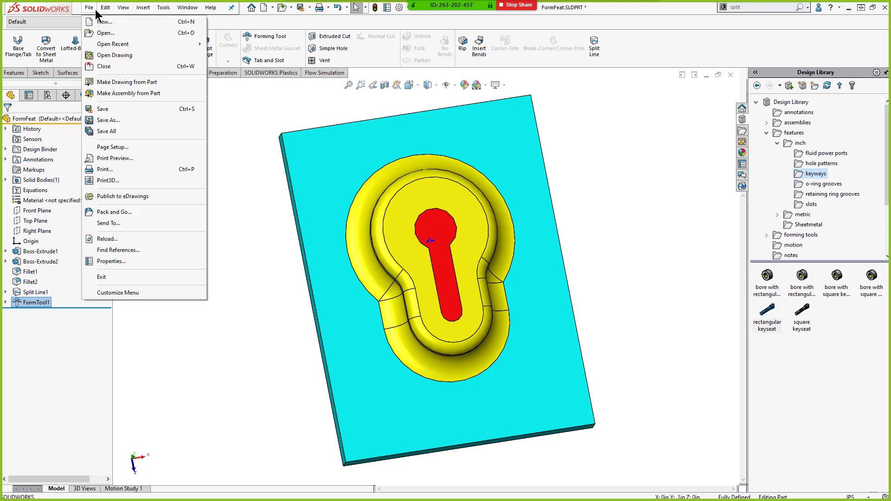
click(127, 120)
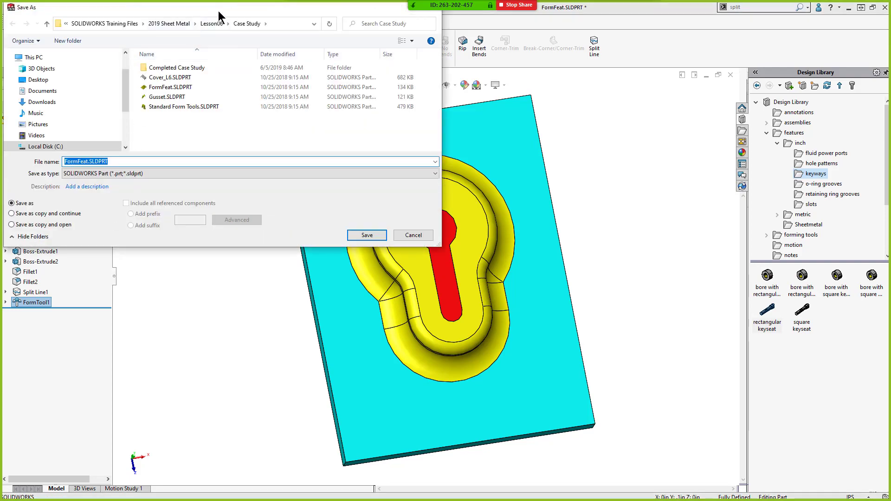
drag(219, 10, 333, 80)
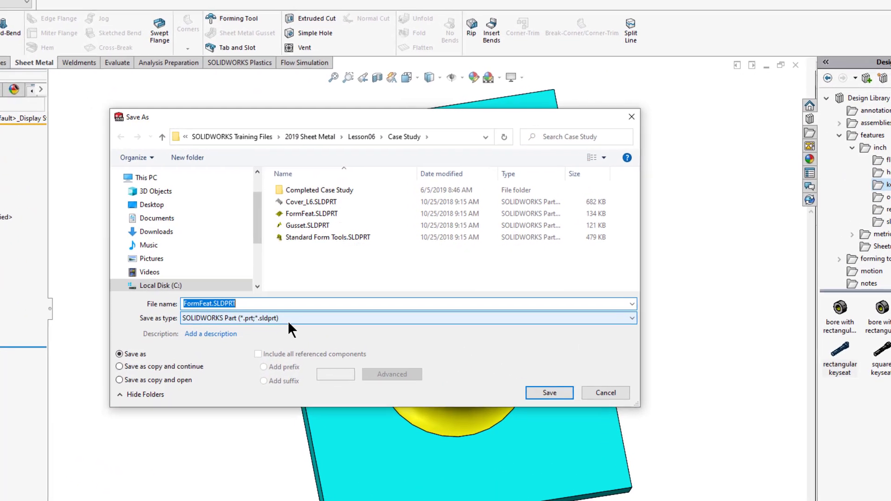
click(261, 242)
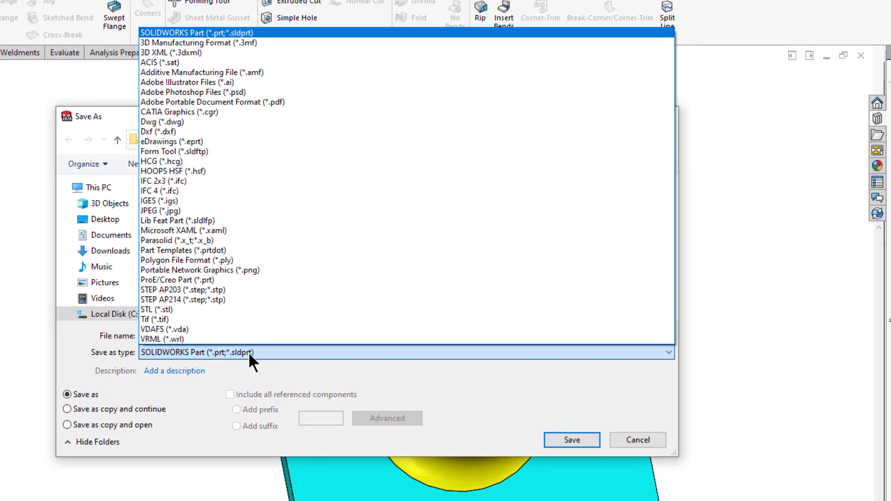
click(200, 156)
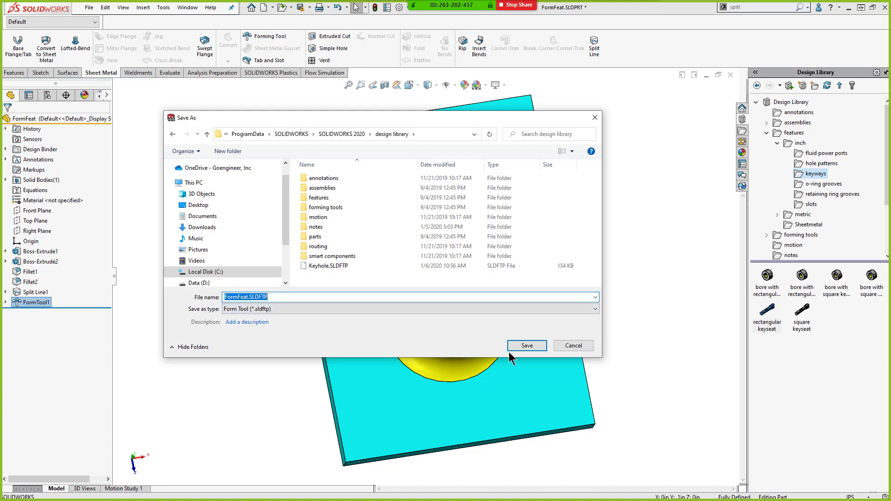
click(574, 346)
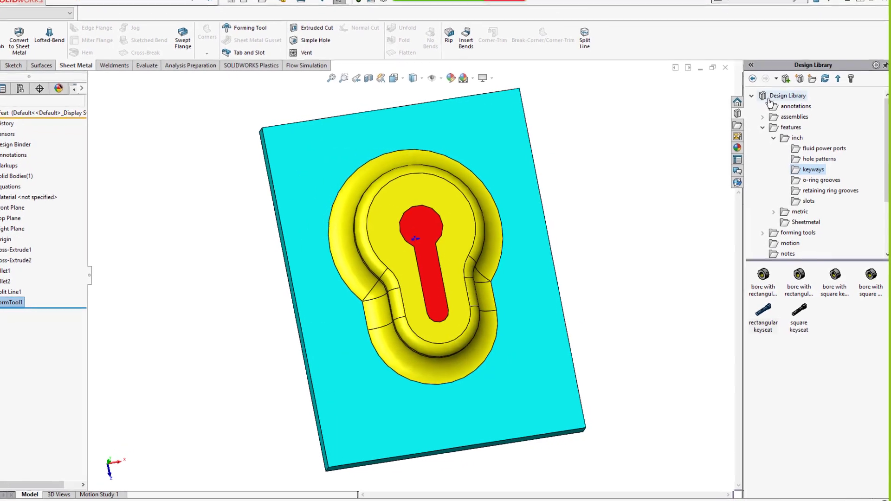
- Browse the Design Library root folder for the saved Keyhole form tool
click(769, 97)
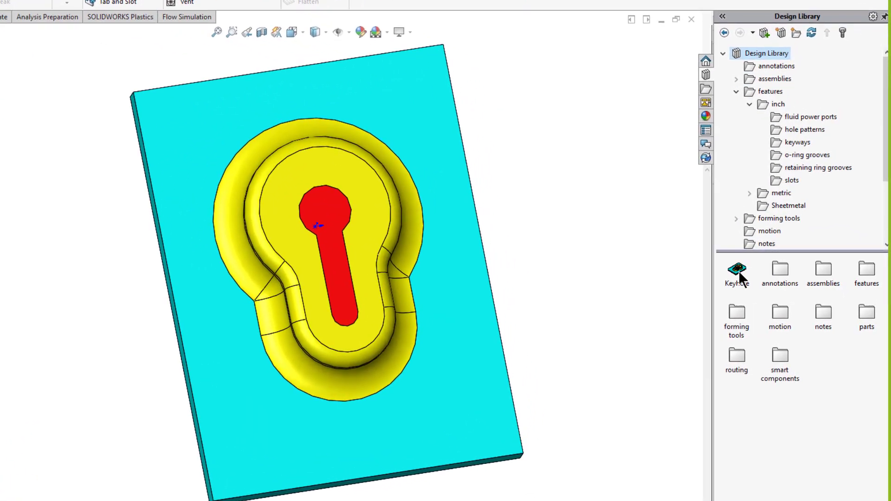
mouse_move(740, 274)
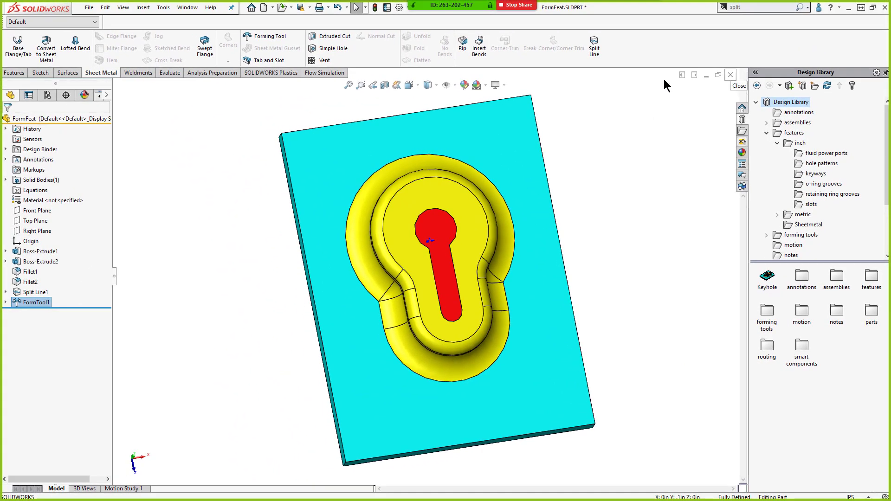
- Open Cover_L6.SLDPRT from the recent documents
click(251, 8)
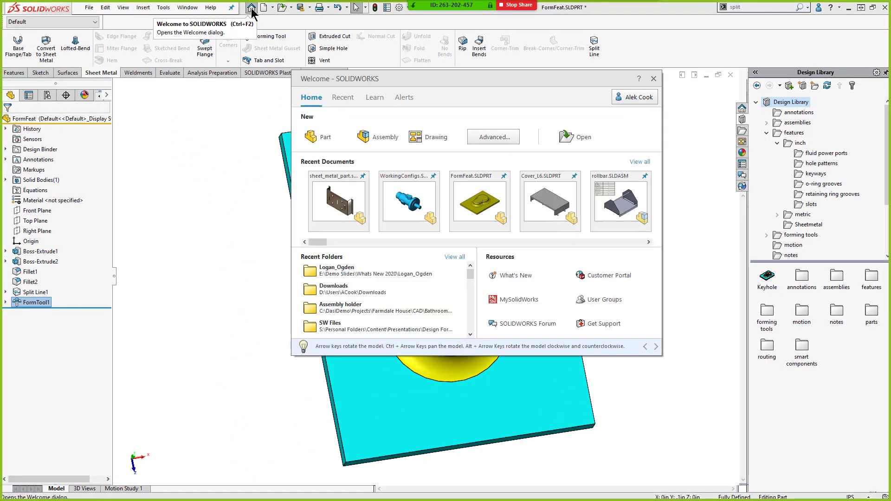
click(533, 199)
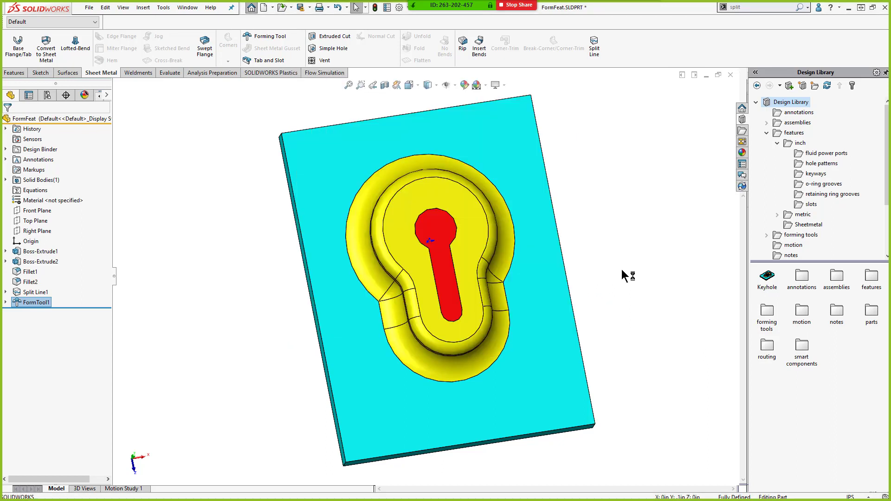
- Drag the Keyhole forming tool from the Design Library onto the cover's end flange face
click(506, 275)
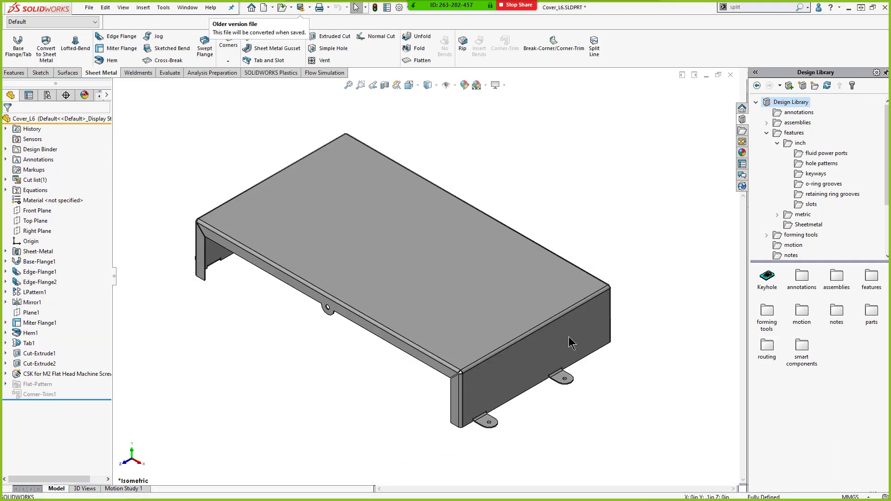
drag(767, 277, 578, 331)
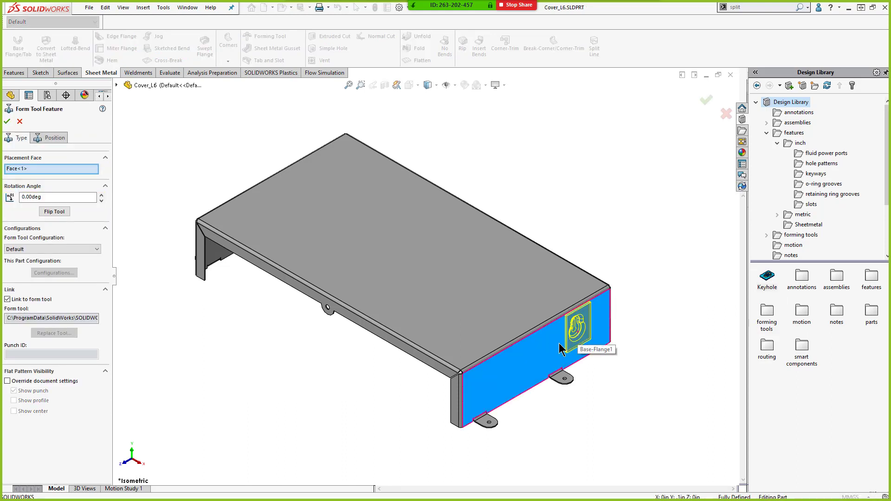
middle_drag(541, 370, 506, 347)
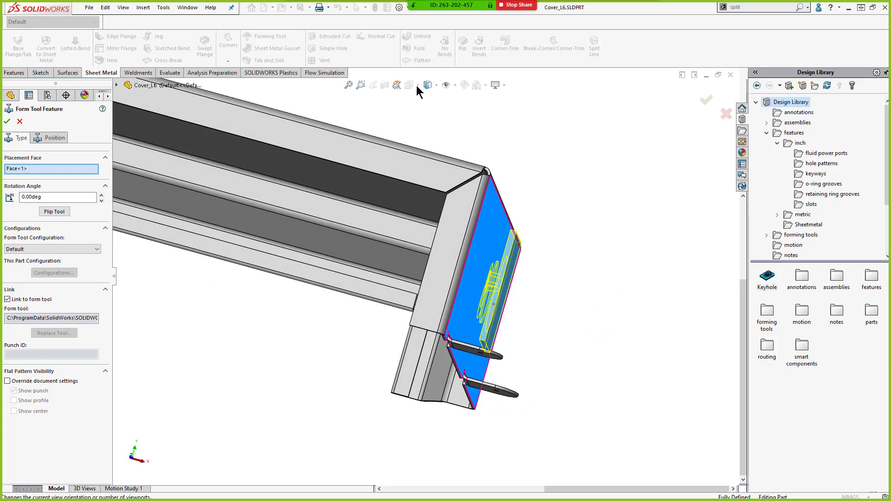
middle_drag(520, 269, 492, 306)
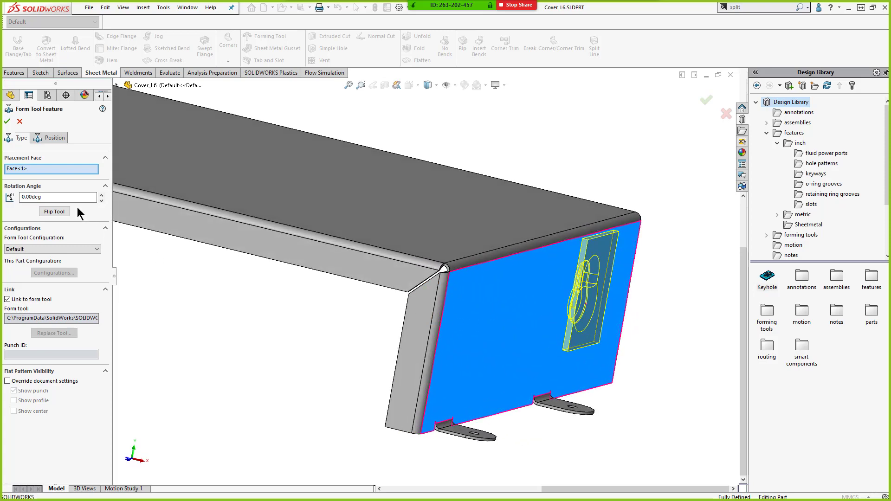
- Set the Keyhole tool's rotation angle to 90 deg
drag(65, 198, 15, 198)
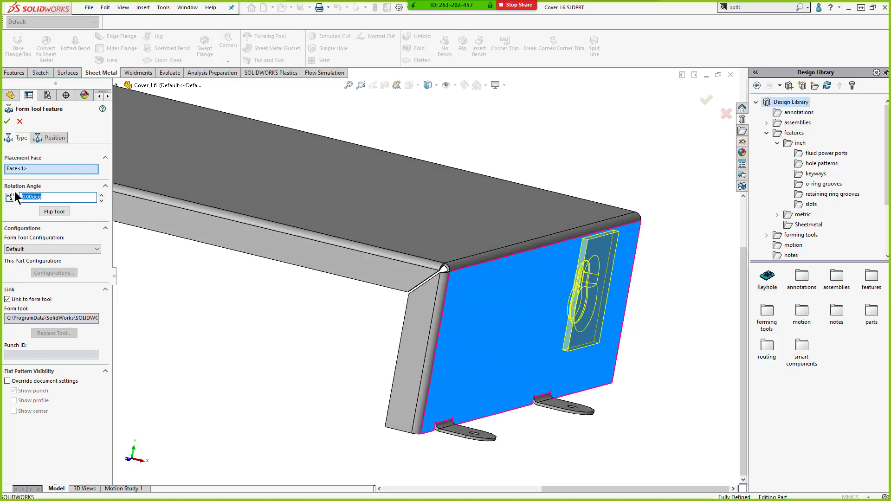
text(90)
key(Return)
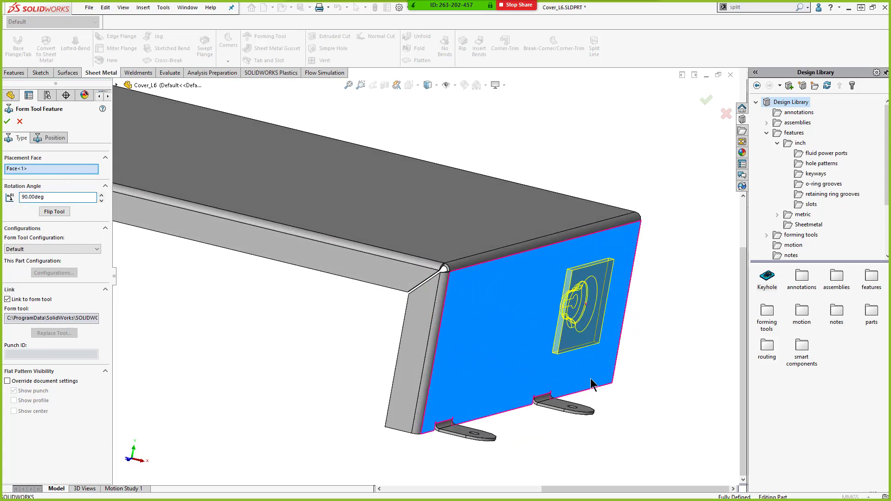
- In the tool's position sketch, dimension the centre point 30 mm above the face's bottom edge
middle_drag(595, 380, 562, 337)
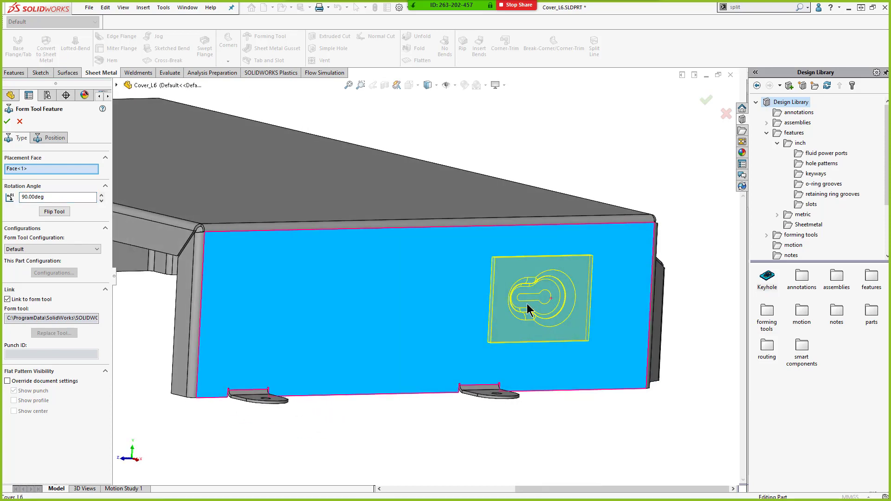
click(42, 141)
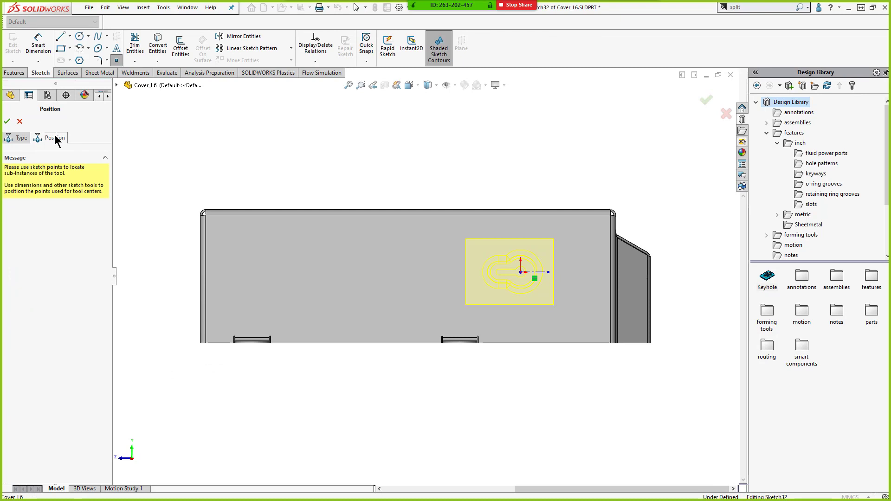
click(39, 46)
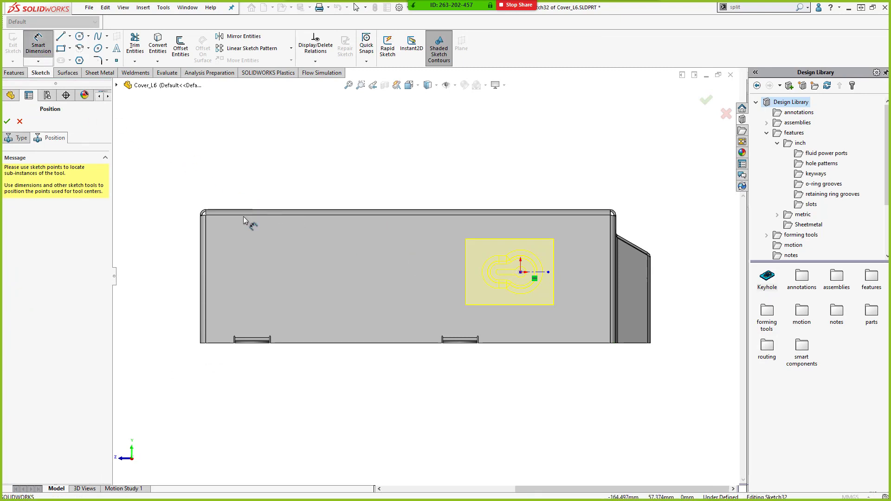
click(521, 272)
click(524, 343)
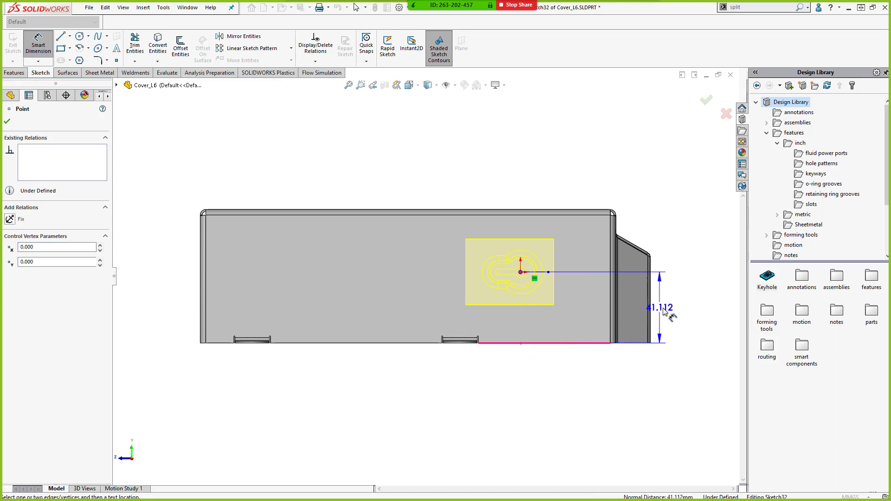
click(669, 312)
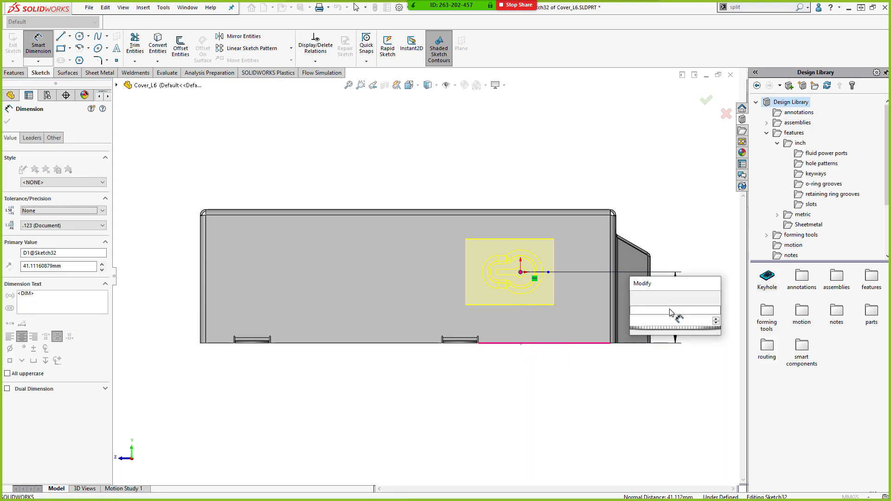
key(Return)
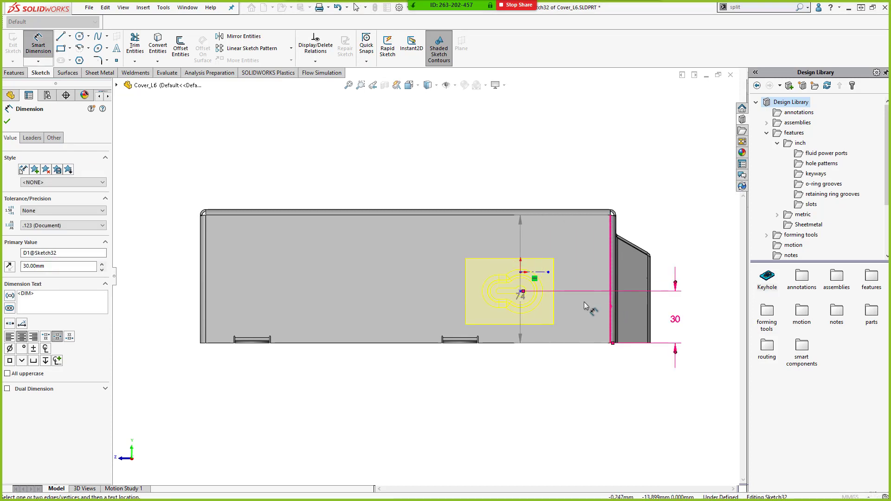
- Dimension the centre point 40 mm from the face's end edge and confirm the form tool feature
click(522, 292)
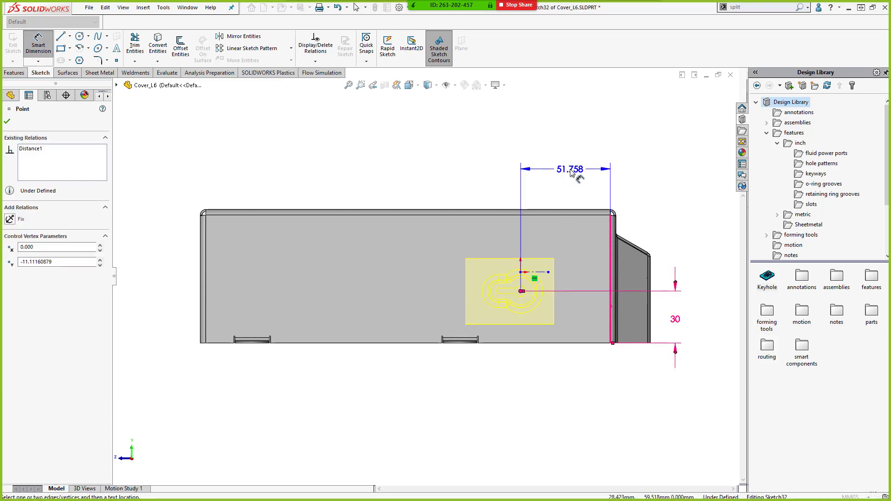
key(Escape)
click(571, 171)
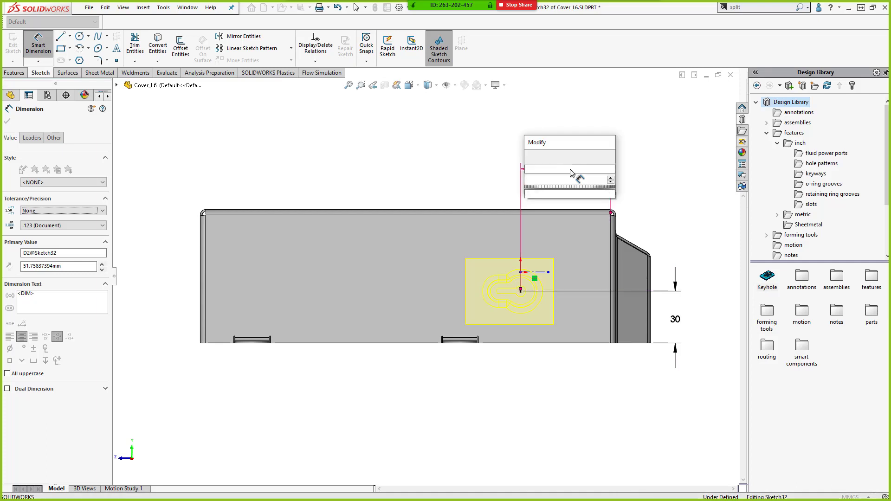
text(40)
key(Return)
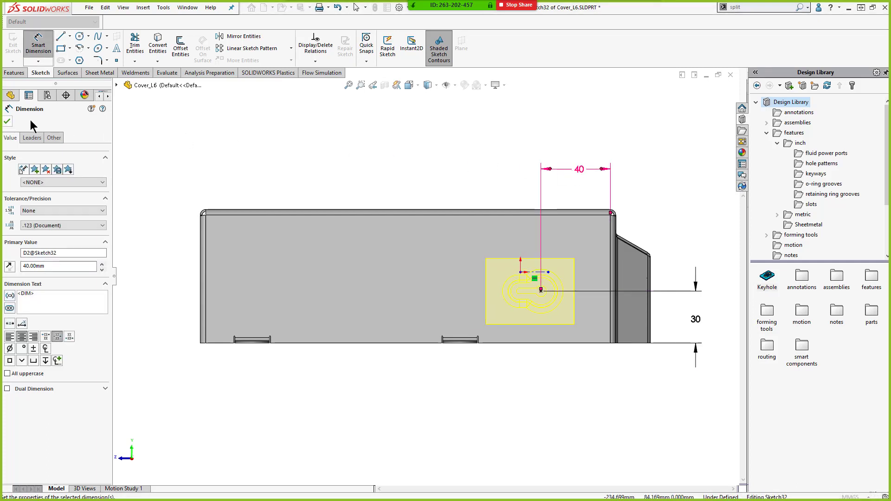
click(7, 121)
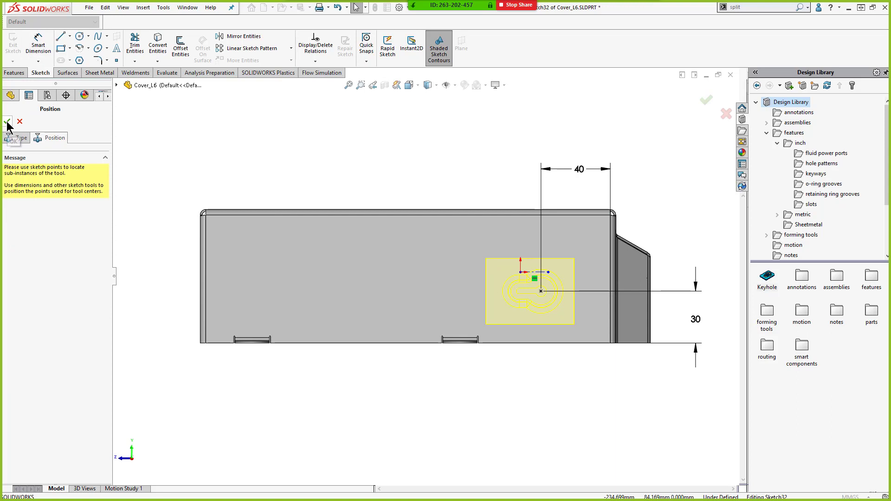
click(7, 122)
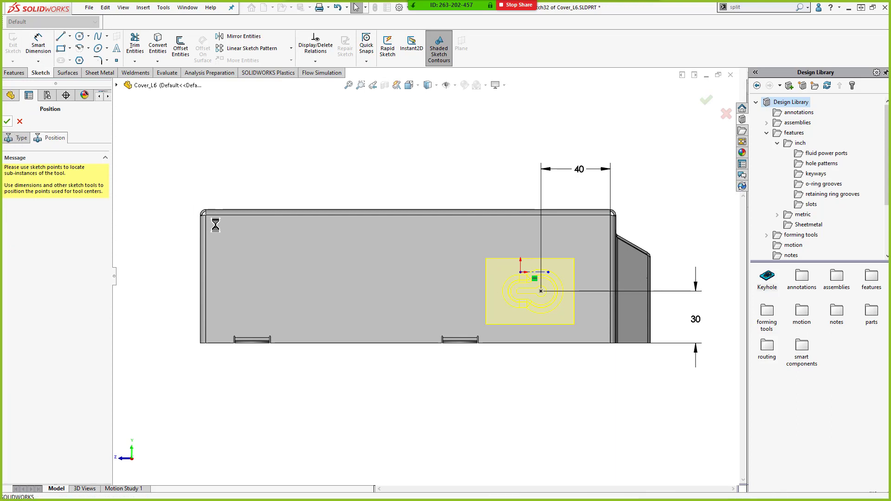
- Drag a second Keyhole tool onto the cover's opposite end face, set its rotation to 270 deg, and confirm
middle_drag(525, 370, 606, 348)
scroll(558, 370, up, 3)
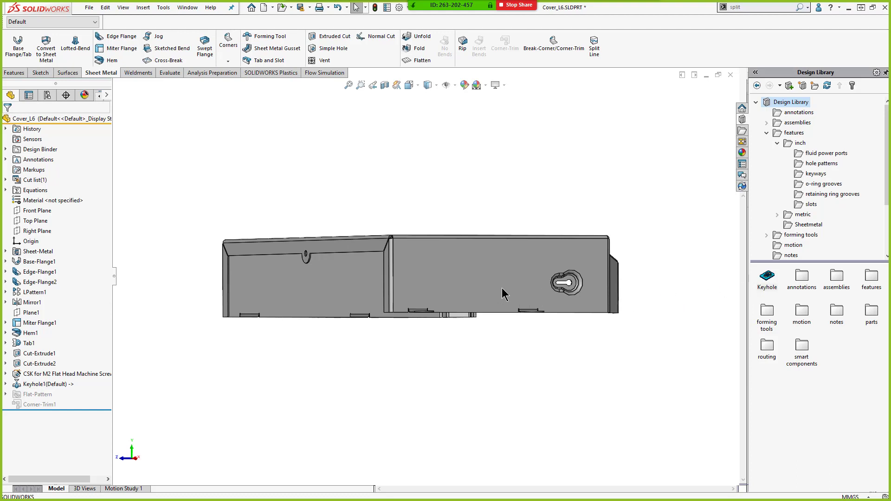
middle_drag(591, 330, 608, 318)
drag(772, 290, 404, 318)
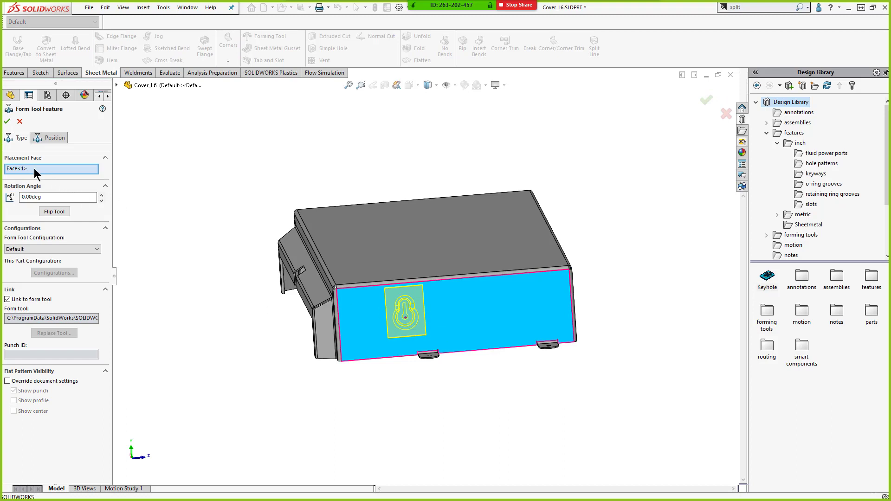
double_click(44, 197)
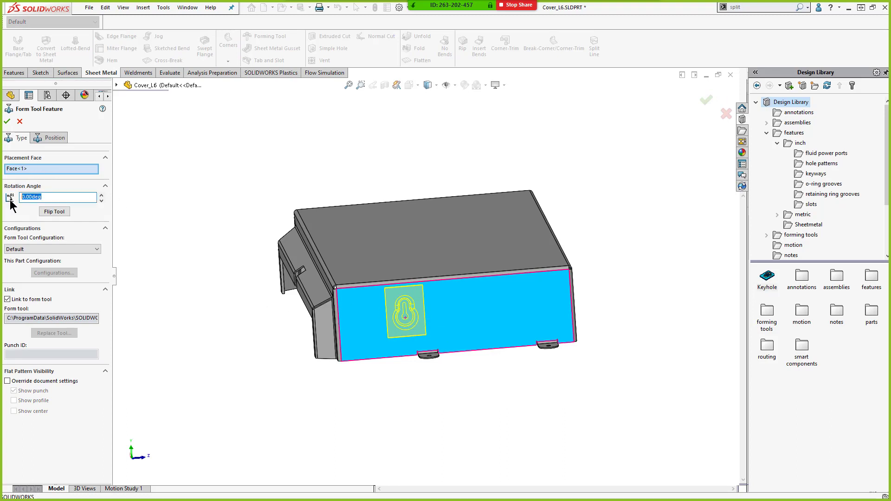
text(270)
key(Return)
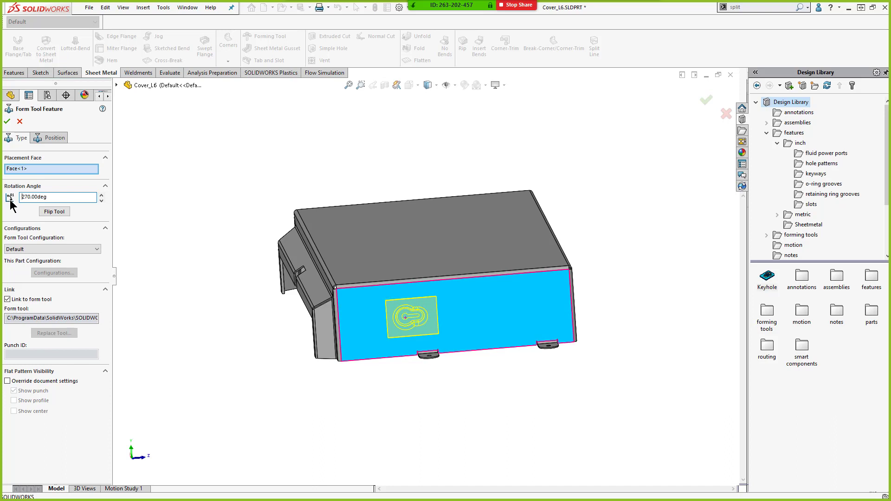
click(8, 122)
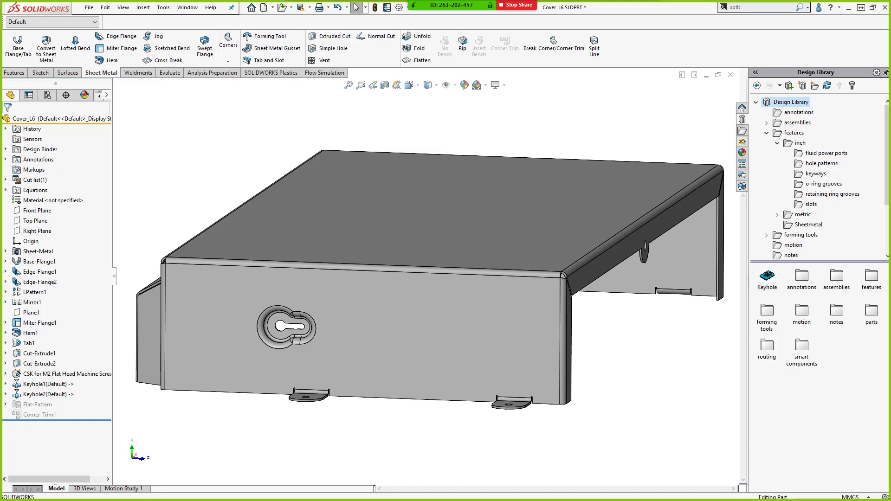
- Switch to the presentation slides
key(alt+Tab)
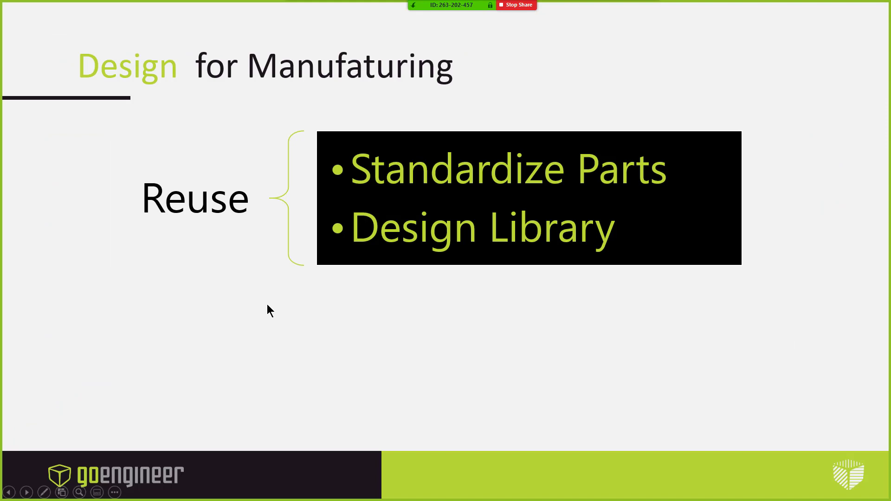